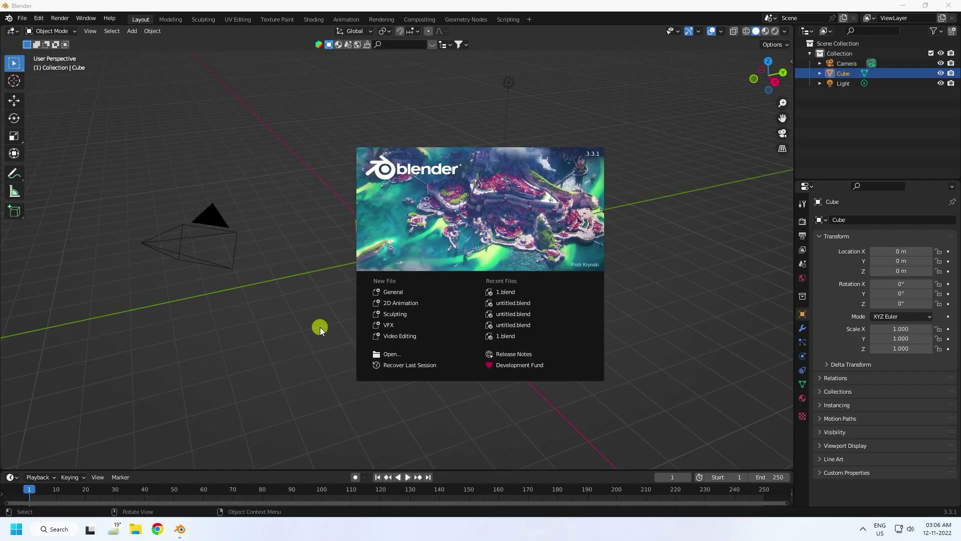
# Start a new General scene and delete the default camera, cube and light.
pyautogui.click(389, 293)
pyautogui.moveTo(123, 147); pyautogui.dragTo(617, 344)
pyautogui.press('Delete')
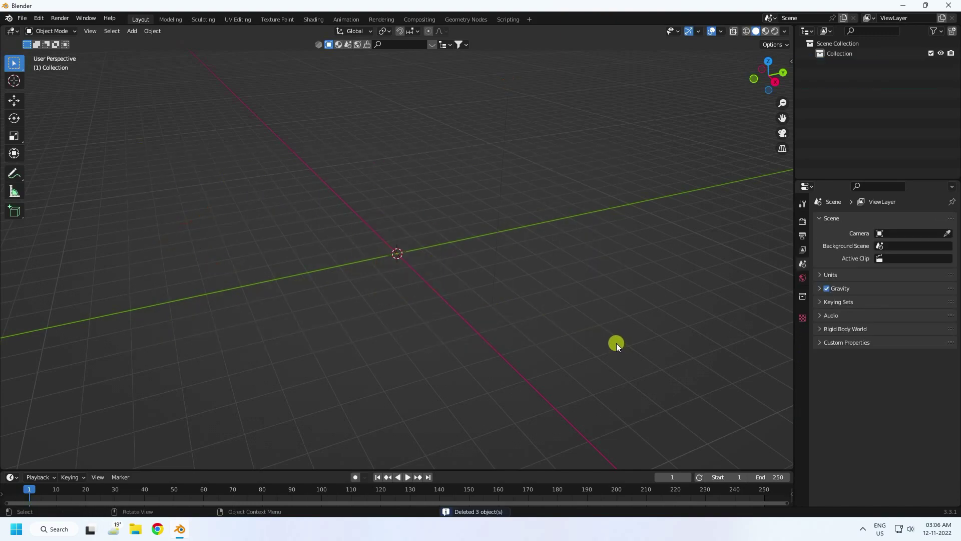
# Add a ground plane and scale it to 20 on X, Y and Z.
pyautogui.click(132, 31)
pyautogui.moveTo(166, 43)
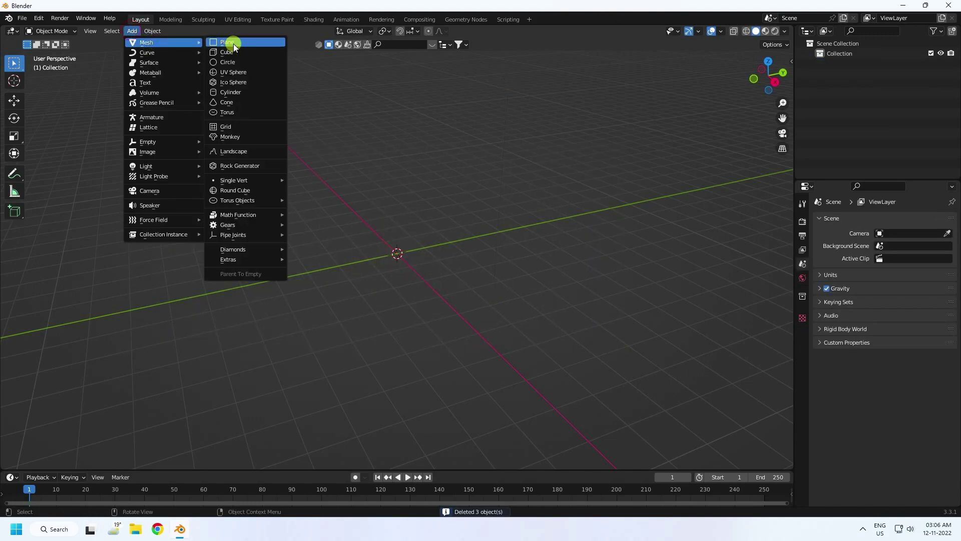
pyautogui.click(238, 43)
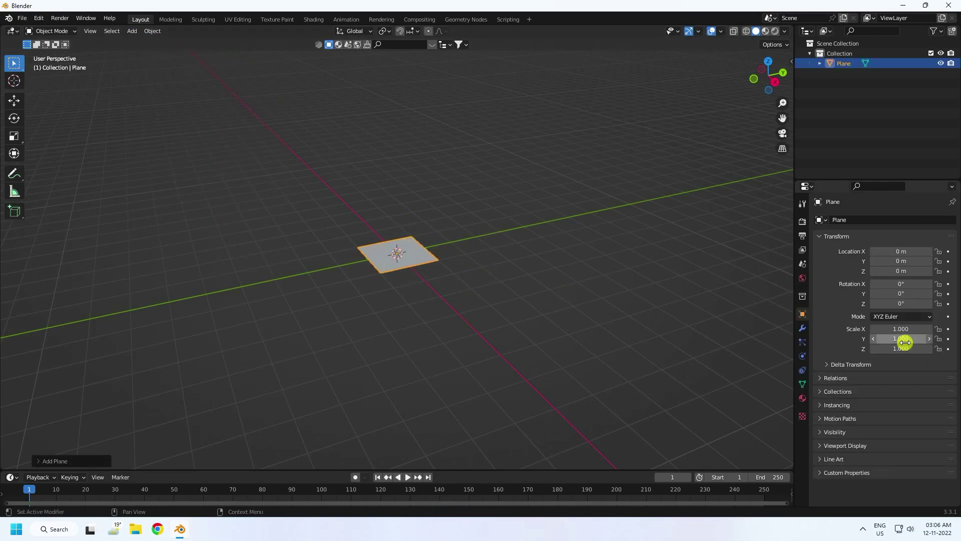
pyautogui.click(894, 328)
pyautogui.write('2')
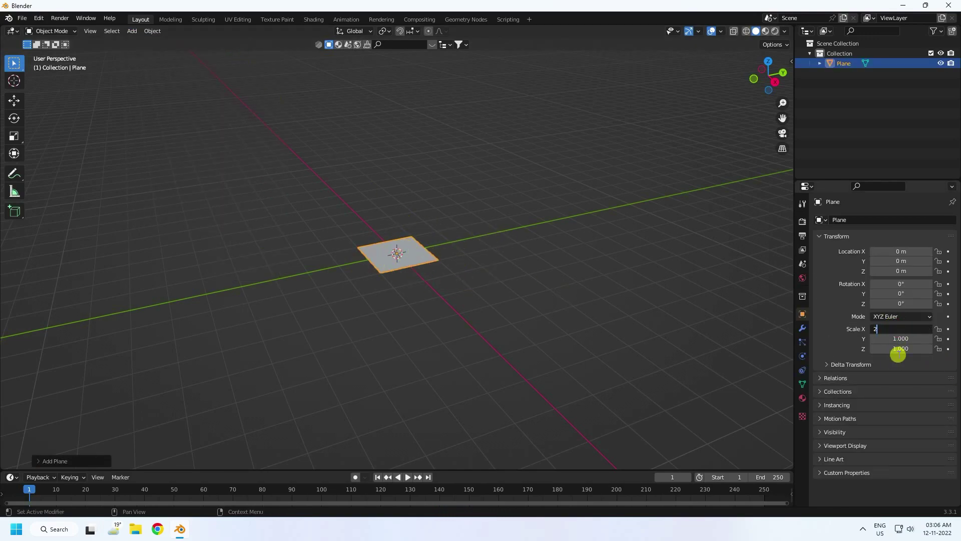
pyautogui.write('0')
pyautogui.press('Return')
pyautogui.click(900, 338)
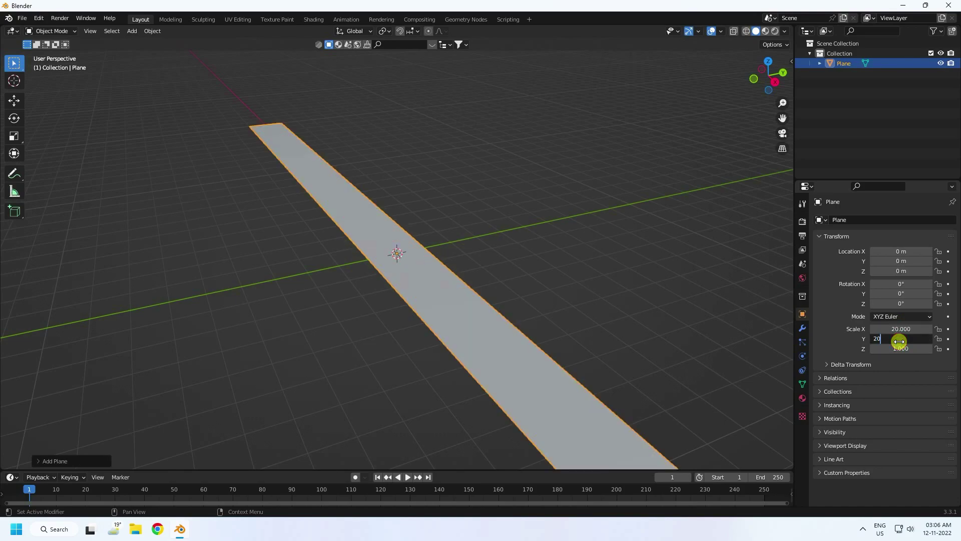
pyautogui.write('20')
pyautogui.press('Return')
pyautogui.click(899, 346)
pyautogui.write('20')
pyautogui.press('Return')
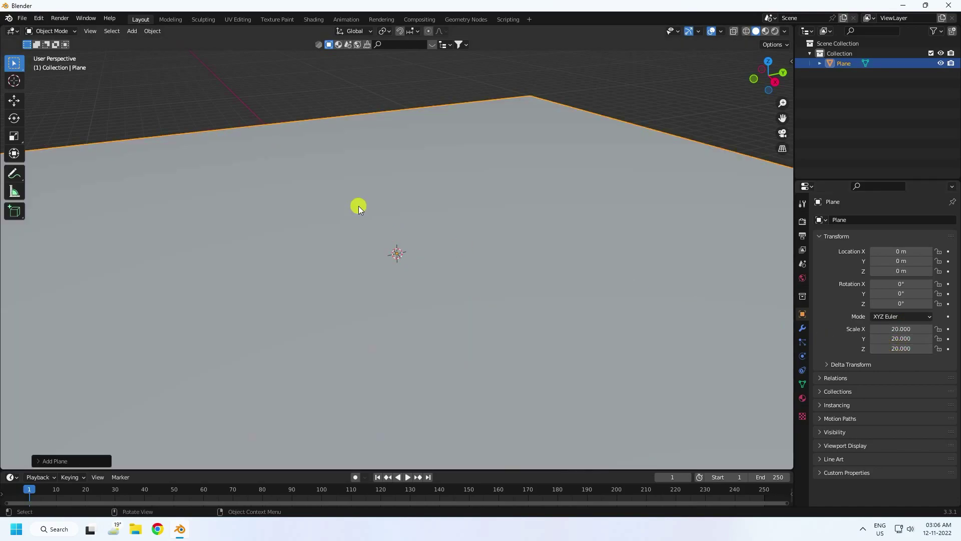
# Add a second mesh plane at the origin.
pyautogui.click(132, 31)
pyautogui.moveTo(142, 41)
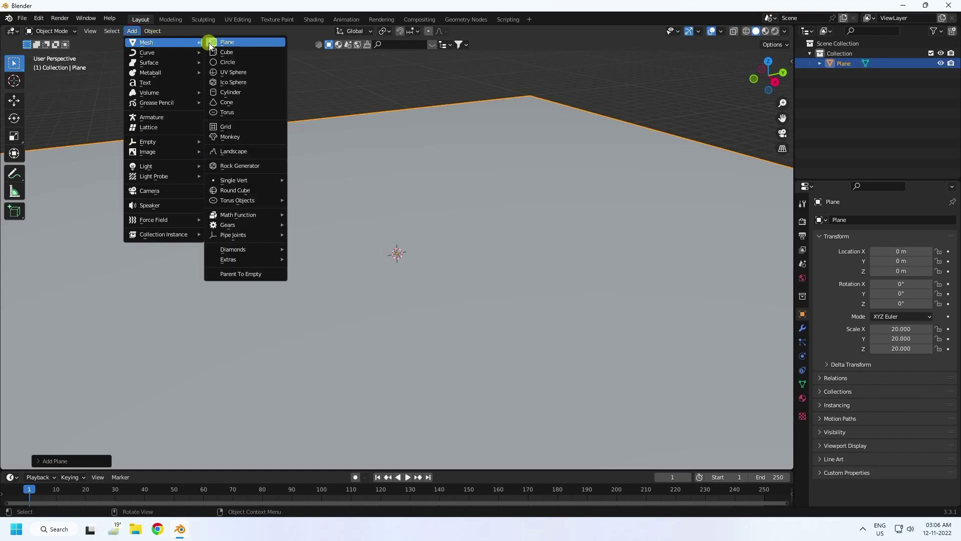
pyautogui.click(226, 43)
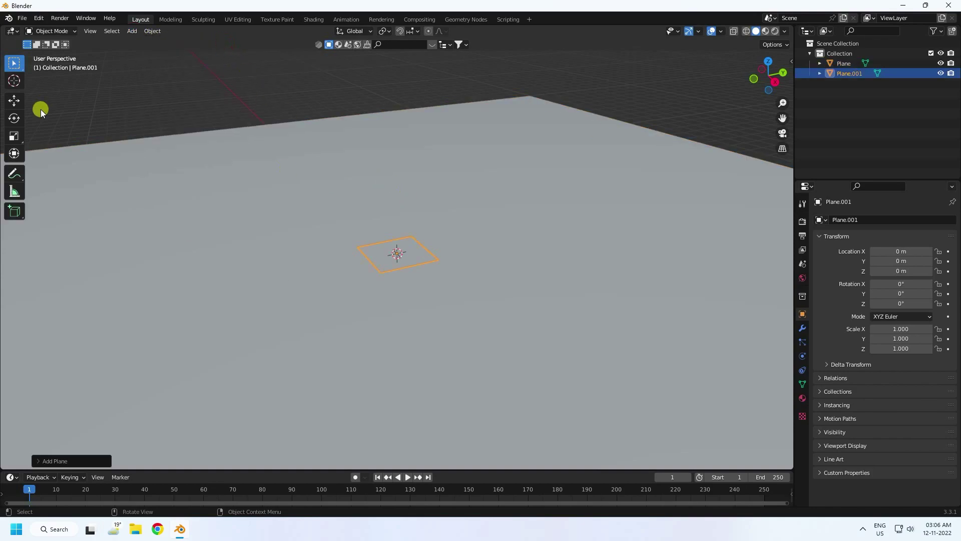
# Raise Plane.001 slightly above the ground and turn on the wireframe overlay.
pyautogui.click(14, 100)
pyautogui.moveTo(403, 217)
pyautogui.mouseDown()
pyautogui.moveTo(398, 200)
pyautogui.moveTo(397, 210)
pyautogui.mouseUp()
pyautogui.moveTo(415, 92); pyautogui.dragTo(409, 246, button='middle')
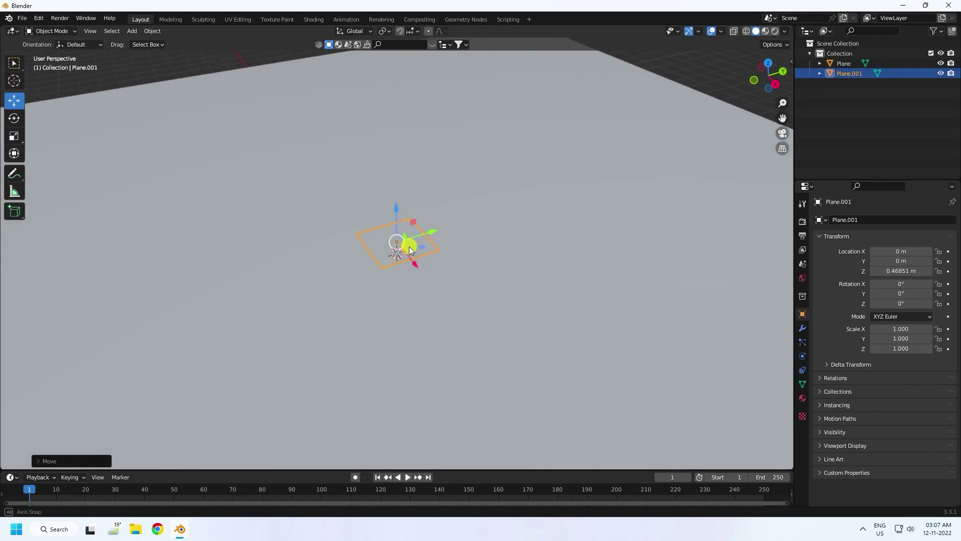
pyautogui.click(712, 35)
pyautogui.click(659, 200)
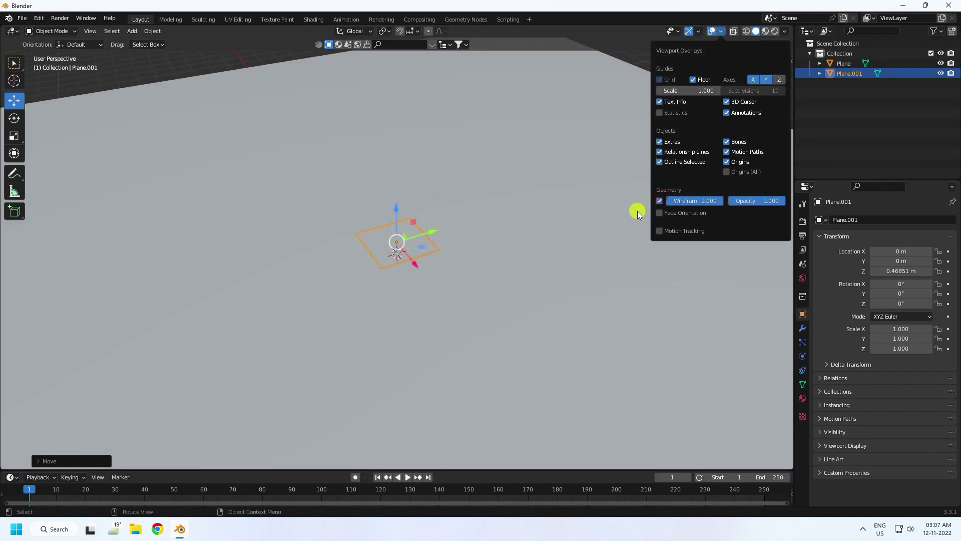
# Rename the raised plane to CLOTH in the outliner.
pyautogui.click(170, 70)
pyautogui.click(401, 249)
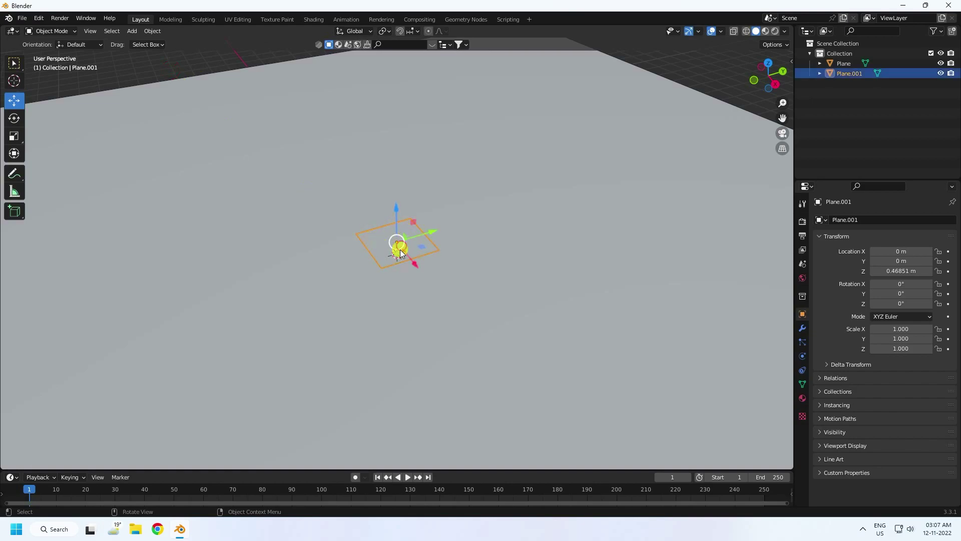
pyautogui.doubleClick(848, 73)
pyautogui.write('CL')
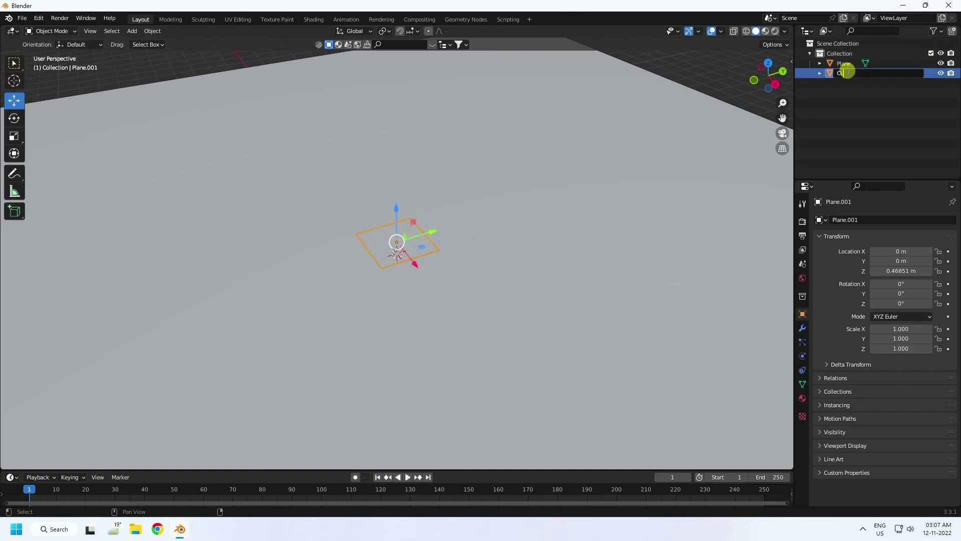
pyautogui.write('OTH')
pyautogui.press('Return')
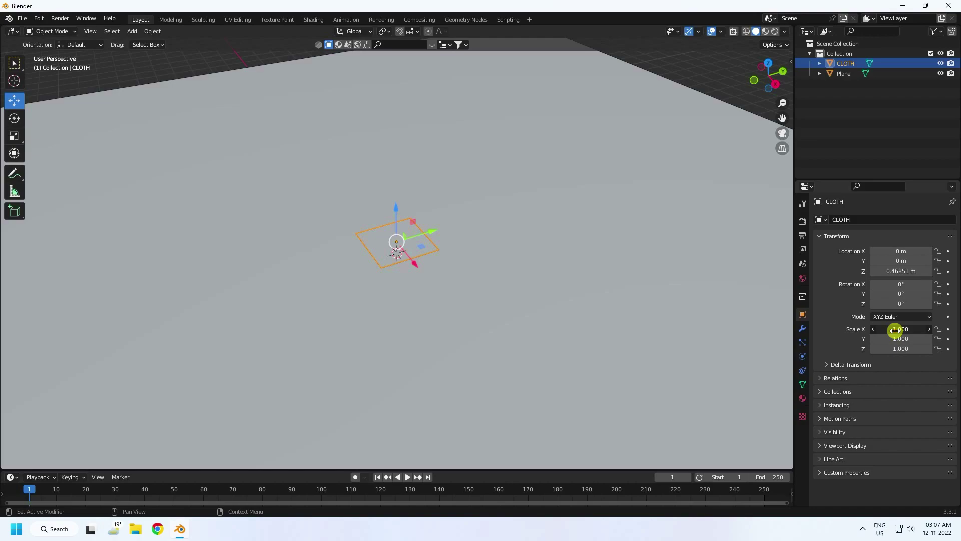
# Scale CLOTH to 0.5 on X and 50 on Y, making a long strip.
pyautogui.press('Return')
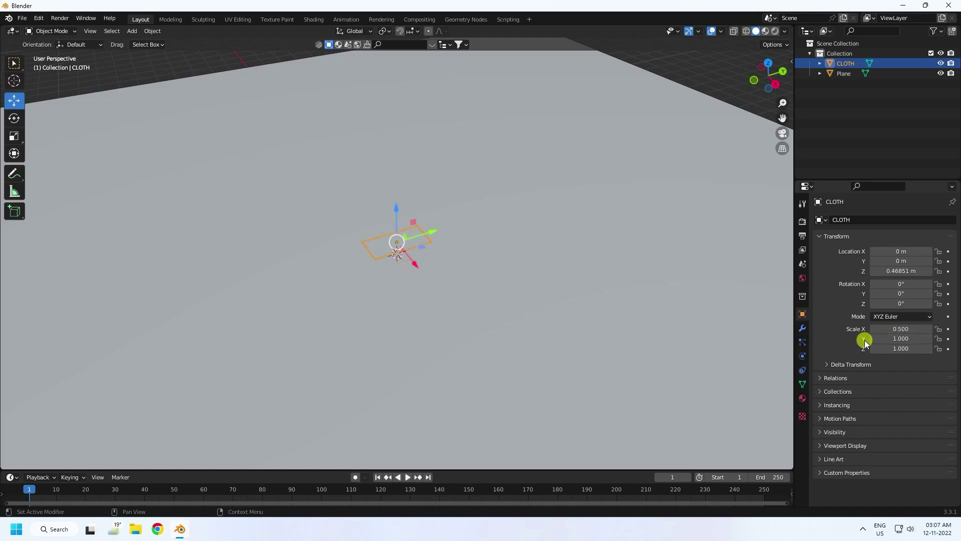
pyautogui.click(899, 338)
pyautogui.press('Return')
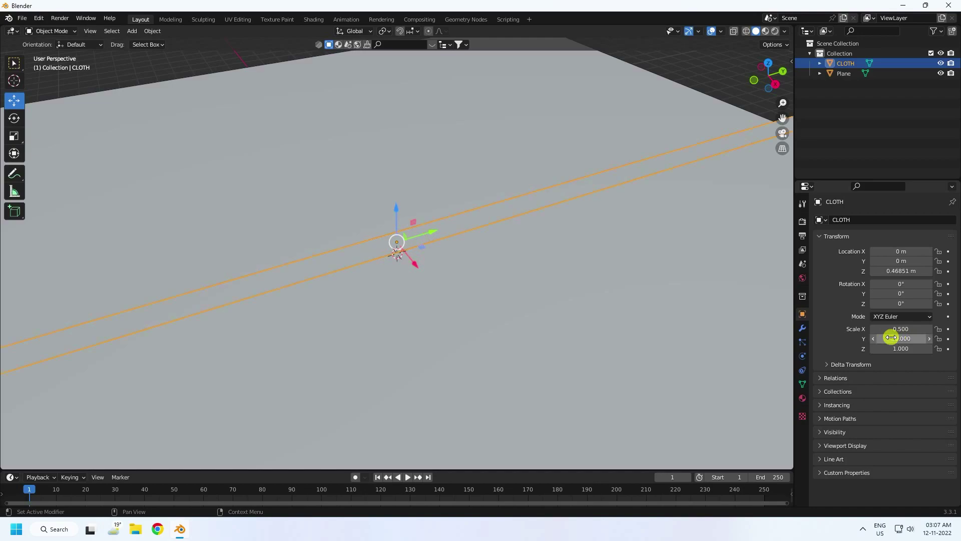
pyautogui.scroll(-4, 296, 198)
pyautogui.click(272, 85)
pyautogui.scroll(4, 388, 254)
pyautogui.moveTo(387, 254)
pyautogui.mouseDown(button='middle')
pyautogui.moveTo(425, 247)
pyautogui.moveTo(476, 219)
pyautogui.moveTo(474, 208)
pyautogui.moveTo(383, 245)
pyautogui.mouseUp(button='middle')
pyautogui.click(382, 245)
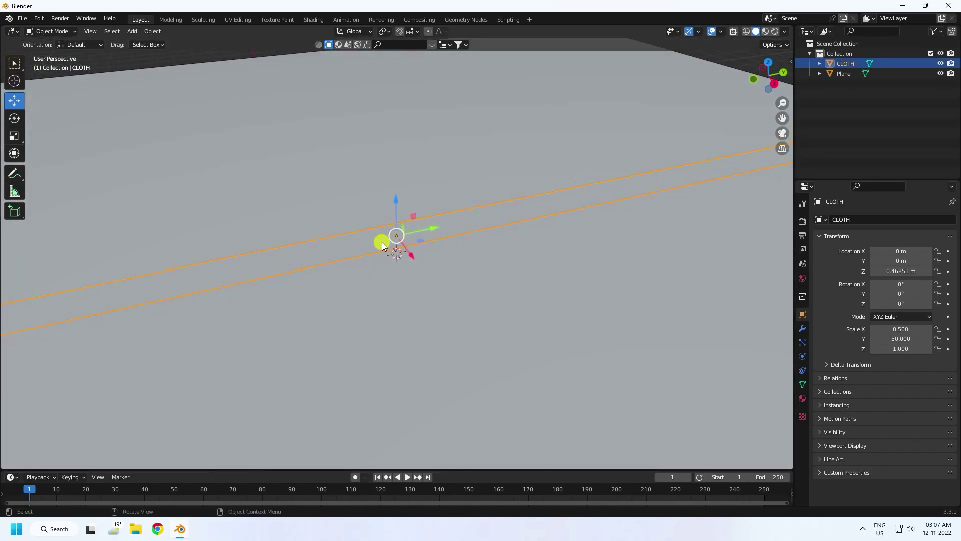
# Enter Edit Mode and place a loop cut across the CLOTH strip.
pyautogui.click(50, 31)
pyautogui.click(53, 53)
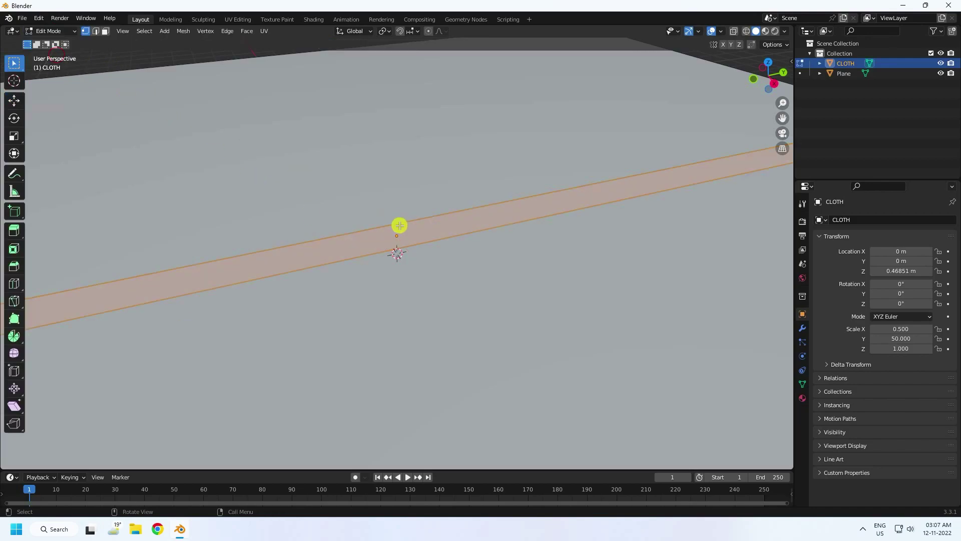
pyautogui.hotkey('ctrl', 'r')
pyautogui.press('ctrl')
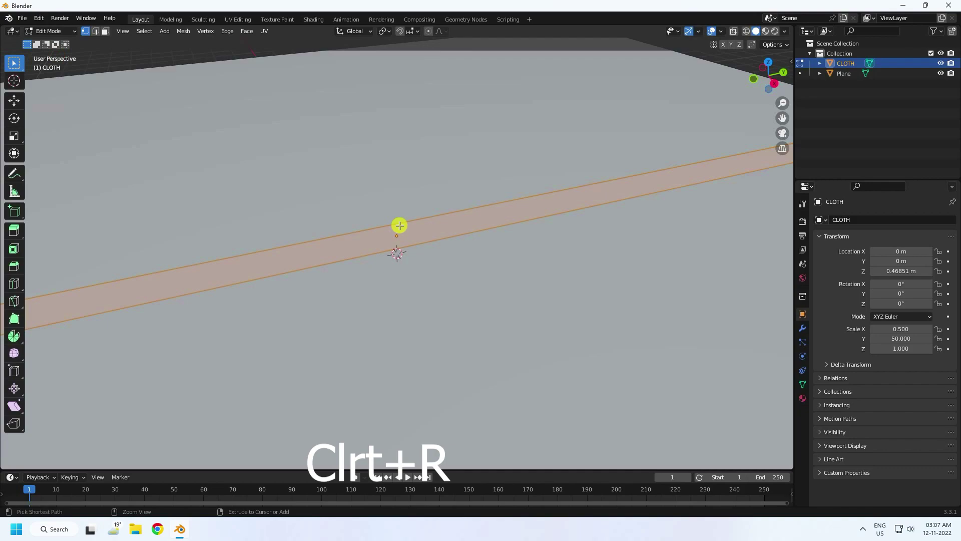
pyautogui.hotkey('ctrl', 'r')
pyautogui.click(399, 226)
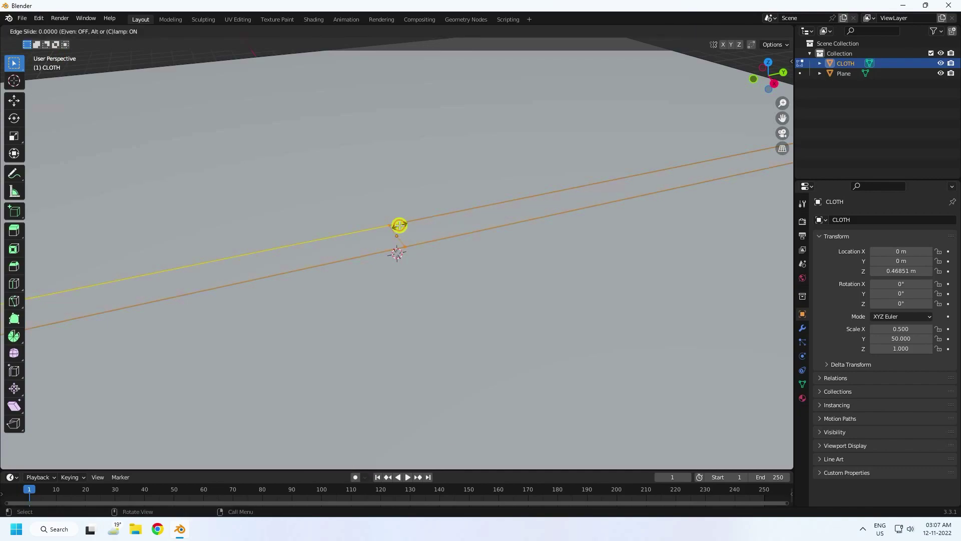
pyautogui.click(399, 226)
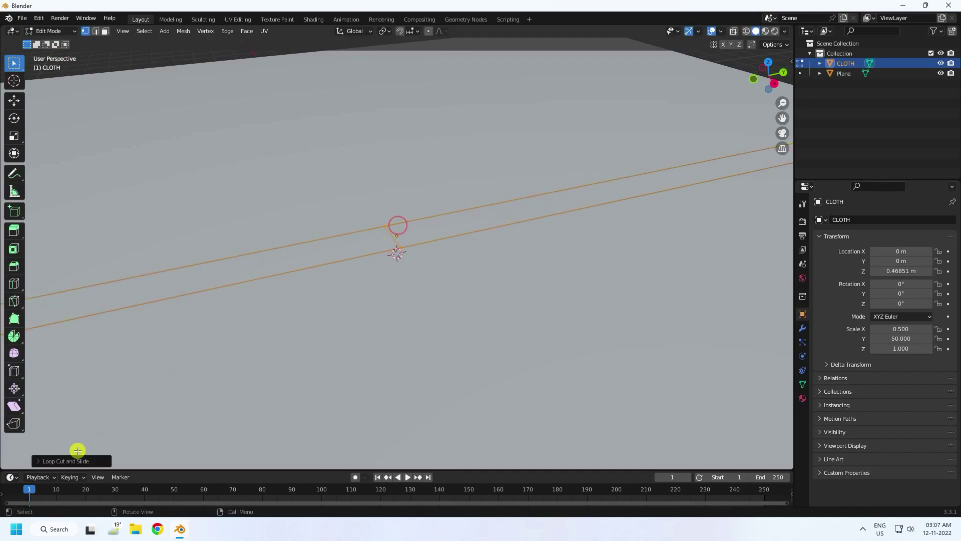
# Set the loop cut to Factor 0 with 500 cuts, then return to Object Mode.
pyautogui.click(44, 461)
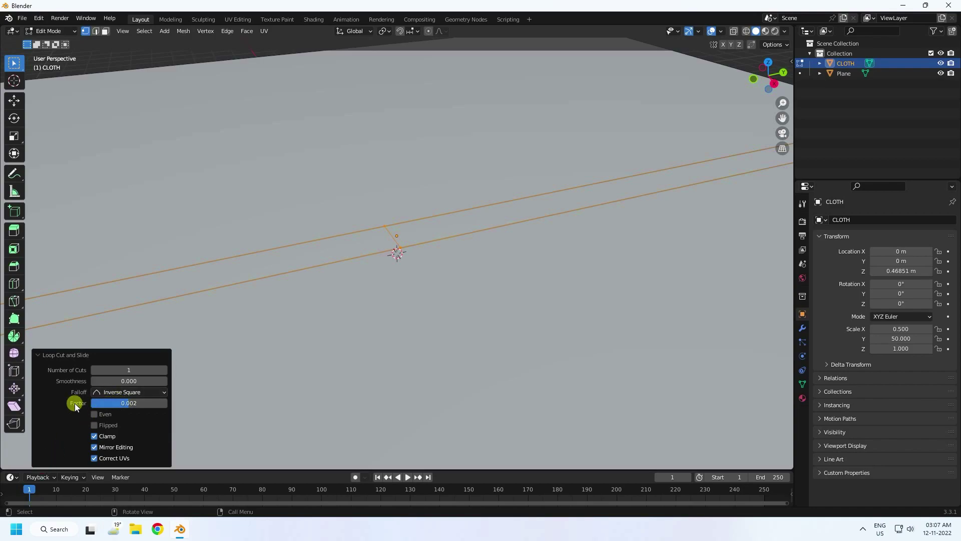
pyautogui.press('BackSpace')
pyautogui.click(135, 369)
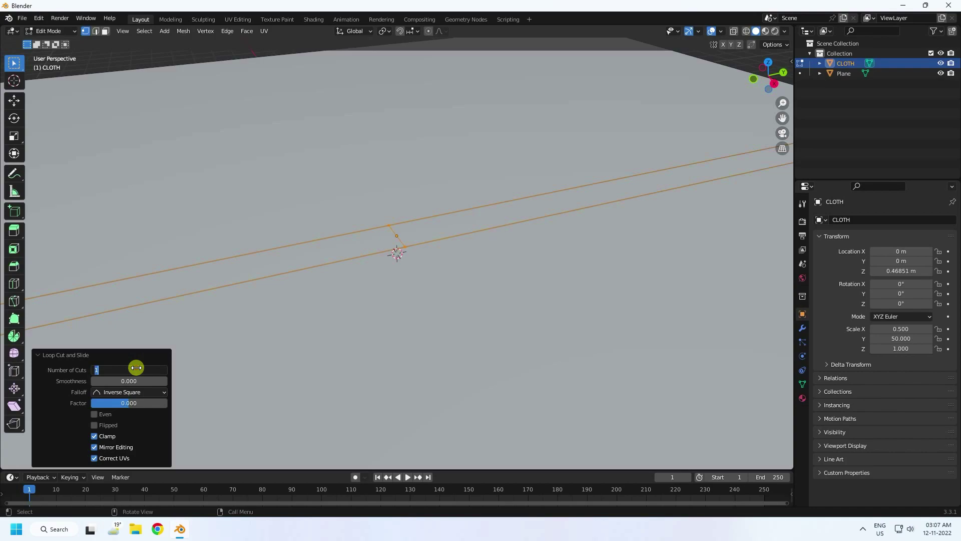
pyautogui.press('Return')
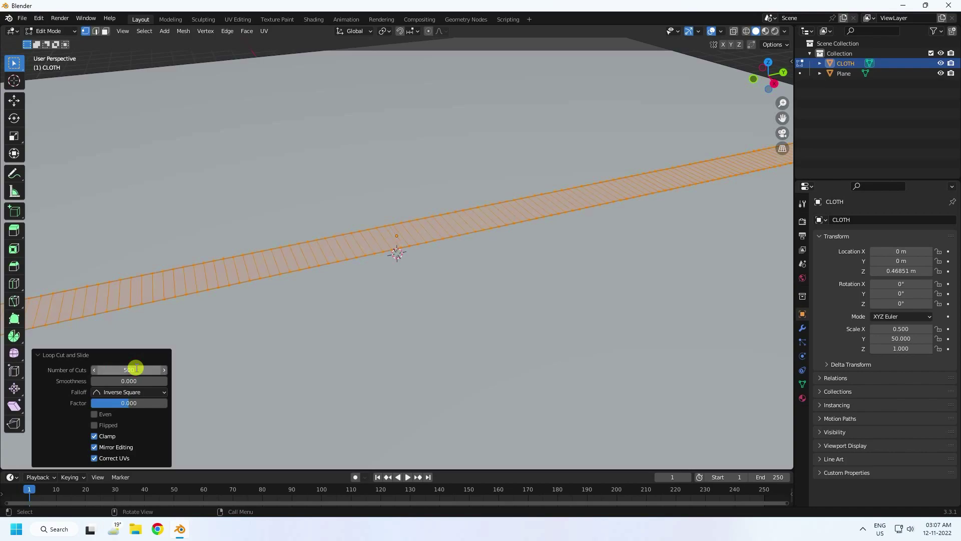
pyautogui.click(14, 100)
pyautogui.click(44, 32)
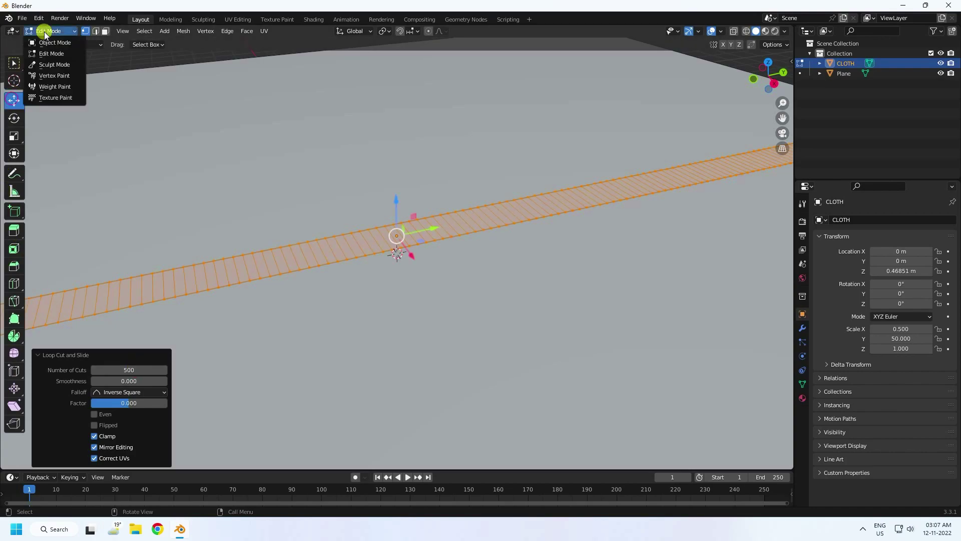
pyautogui.click(49, 44)
pyautogui.click(194, 51)
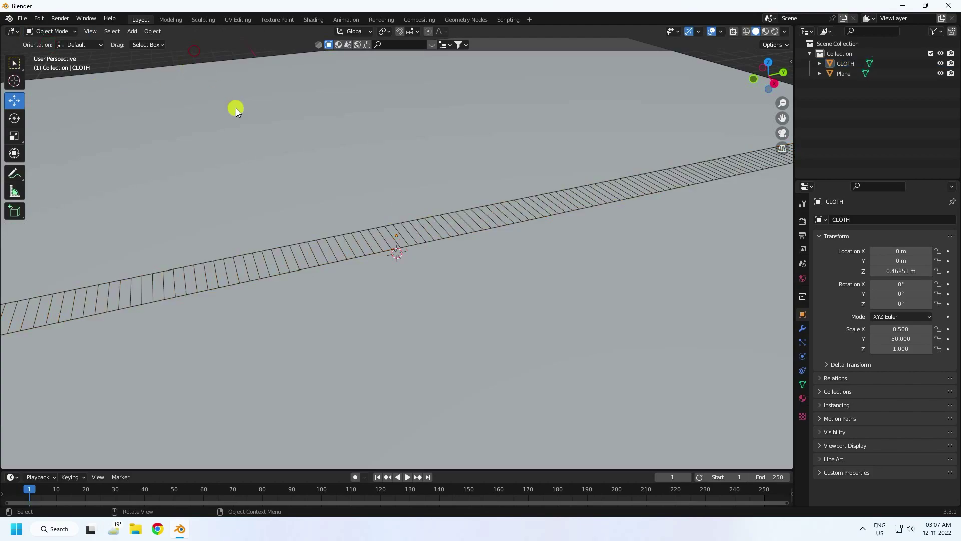
pyautogui.moveTo(413, 227)
pyautogui.mouseDown(button='middle')
pyautogui.moveTo(410, 281)
pyautogui.moveTo(410, 229)
pyautogui.moveTo(489, 226)
pyautogui.moveTo(368, 236)
pyautogui.moveTo(314, 260)
pyautogui.moveTo(410, 242)
pyautogui.moveTo(435, 262)
pyautogui.moveTo(410, 249)
pyautogui.moveTo(415, 239)
pyautogui.mouseUp(button='middle')
# Rotate the CLOTH strip 90° on X so it stands upright.
pyautogui.scroll(2, 414, 247)
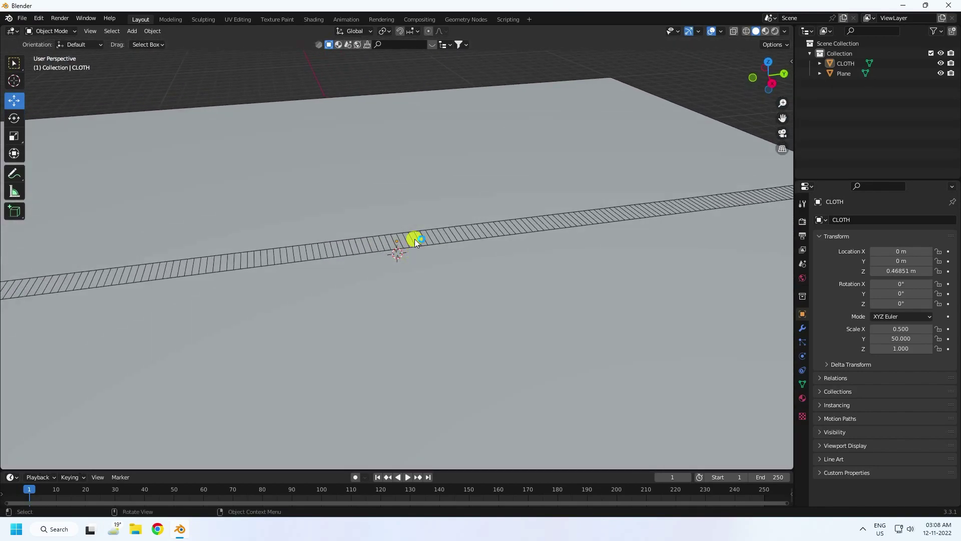
pyautogui.click(414, 238)
pyautogui.click(14, 118)
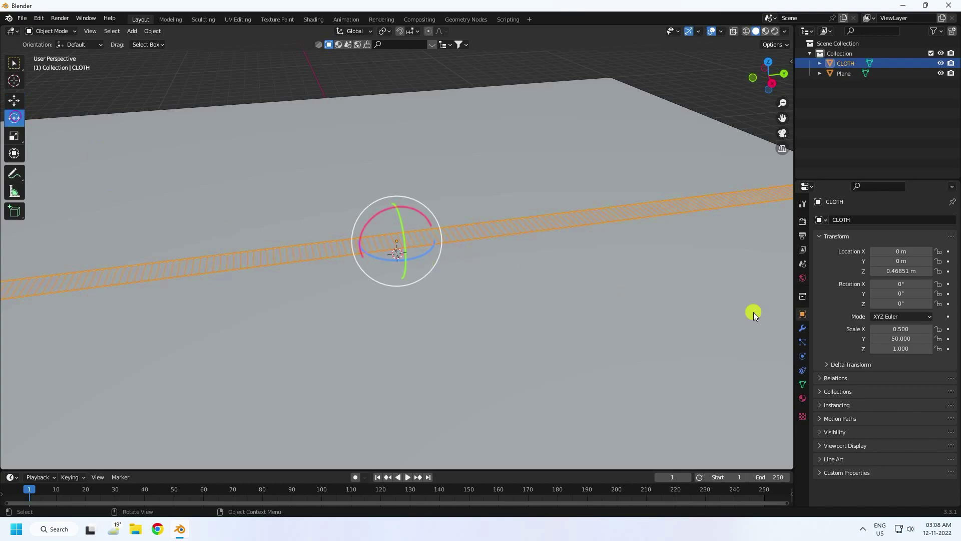
pyautogui.click(900, 282)
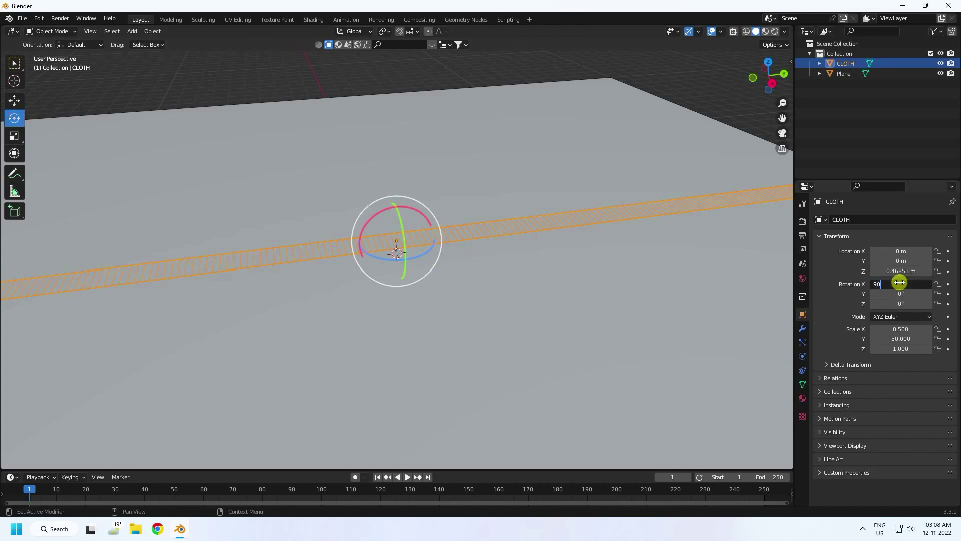
pyautogui.press('Return')
# Lift the CLOTH strip to a Z location of 55 m above the ground plane.
pyautogui.click(14, 100)
pyautogui.click(160, 80)
pyautogui.moveTo(160, 80); pyautogui.dragTo(404, 210, button='middle')
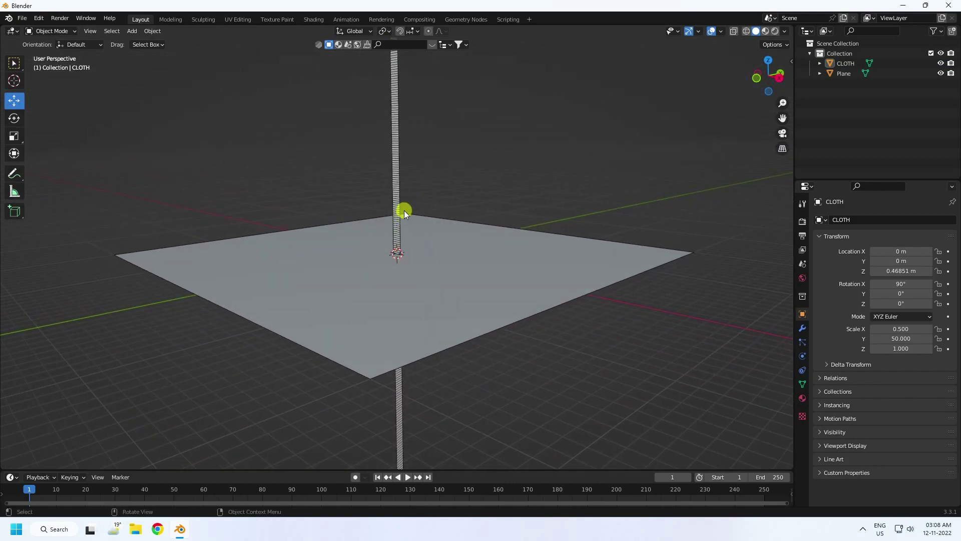
pyautogui.moveTo(896, 271)
pyautogui.mouseDown()
pyautogui.moveTo(933, 262)
pyautogui.moveTo(244, 266)
pyautogui.moveTo(876, 408)
pyautogui.moveTo(80, 448)
pyautogui.moveTo(894, 271)
pyautogui.mouseUp()
pyautogui.click(894, 271)
pyautogui.write('55')
pyautogui.press('Return')
pyautogui.scroll(4, 350, 175)
pyautogui.moveTo(413, 194); pyautogui.dragTo(403, 311, button='middle')
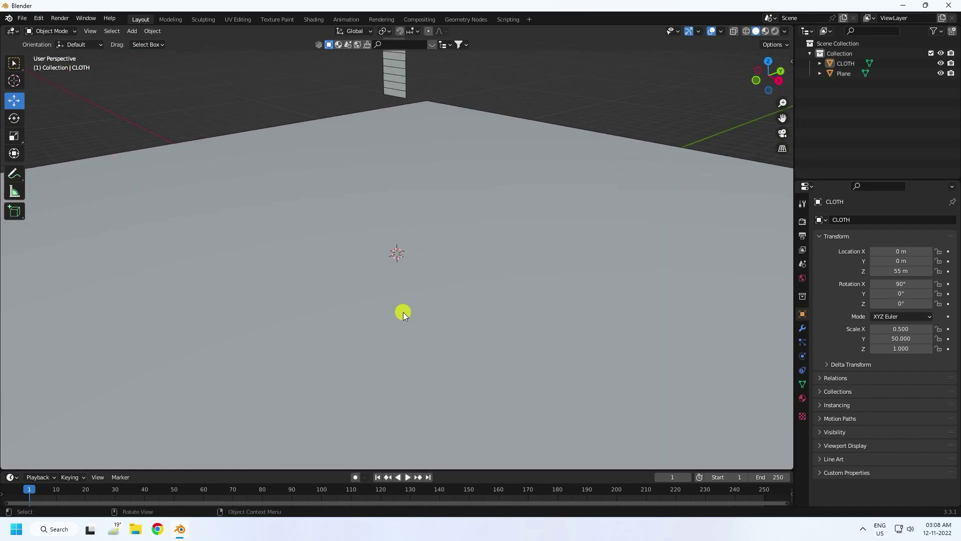
pyautogui.click(402, 310)
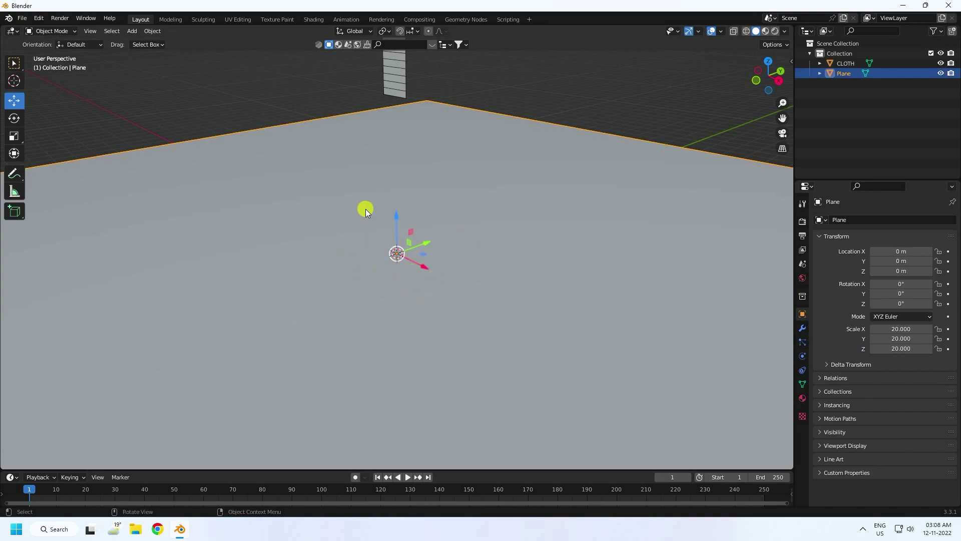
# Add Collision physics to the ground plane with Softbody & Cloth friction 20.
pyautogui.click(802, 355)
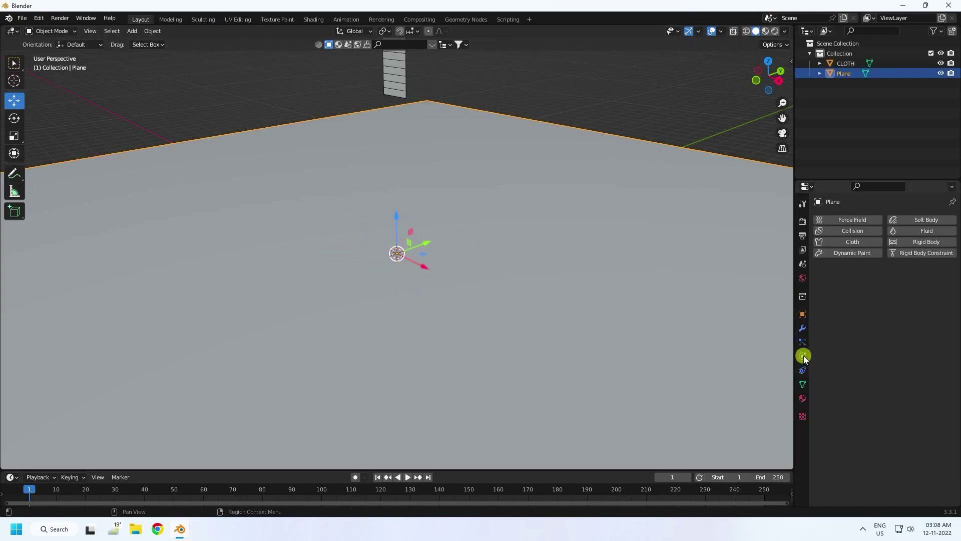
pyautogui.click(841, 233)
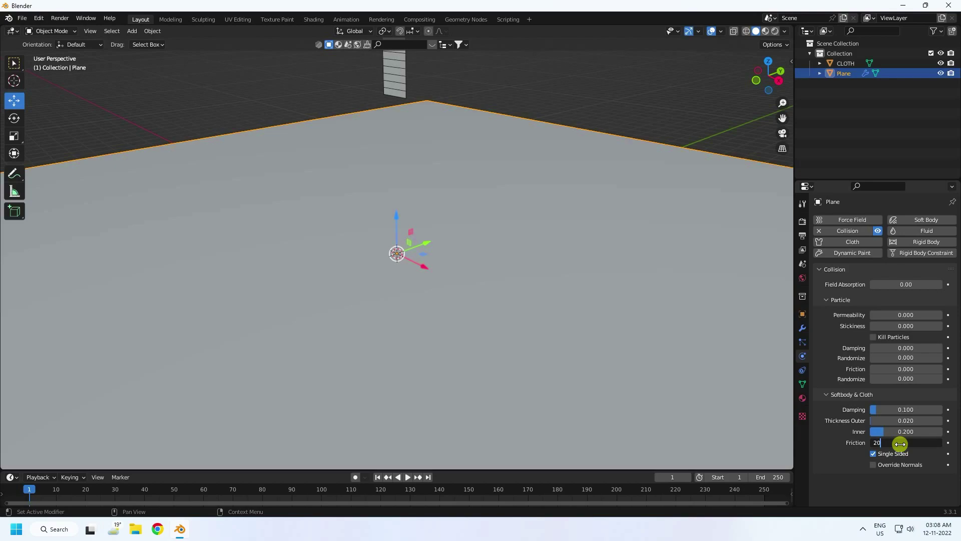
pyautogui.press('Return')
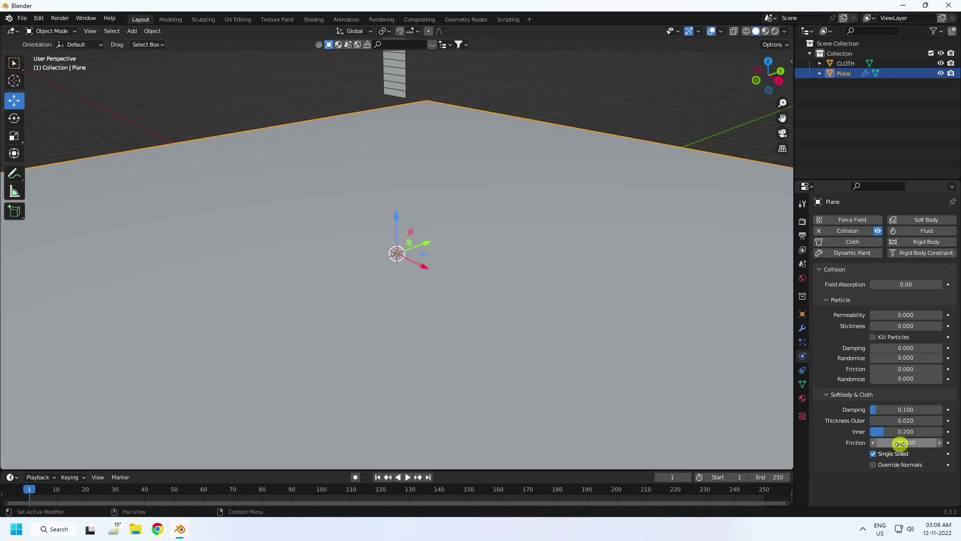
pyautogui.click(395, 73)
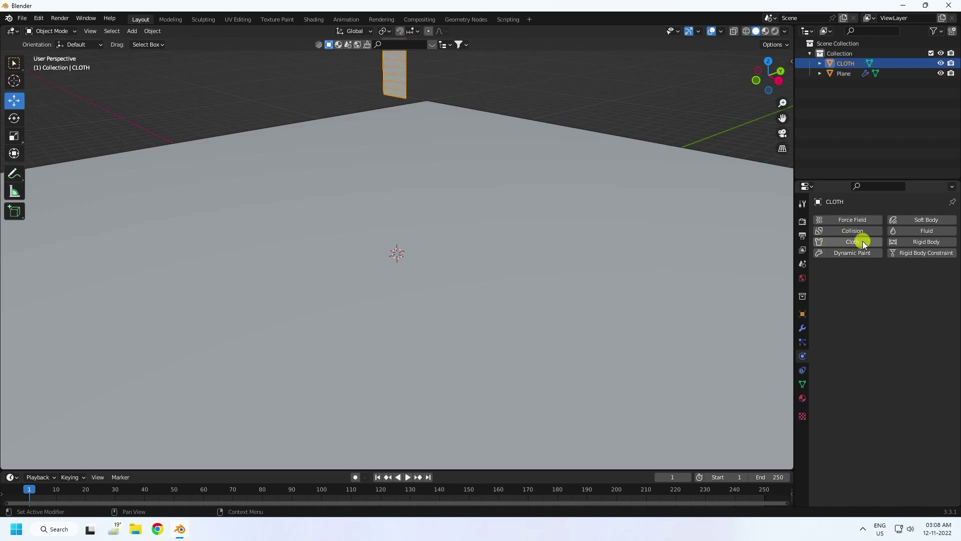
# Add Cloth physics to the strip with Quality Steps 10.
pyautogui.click(839, 242)
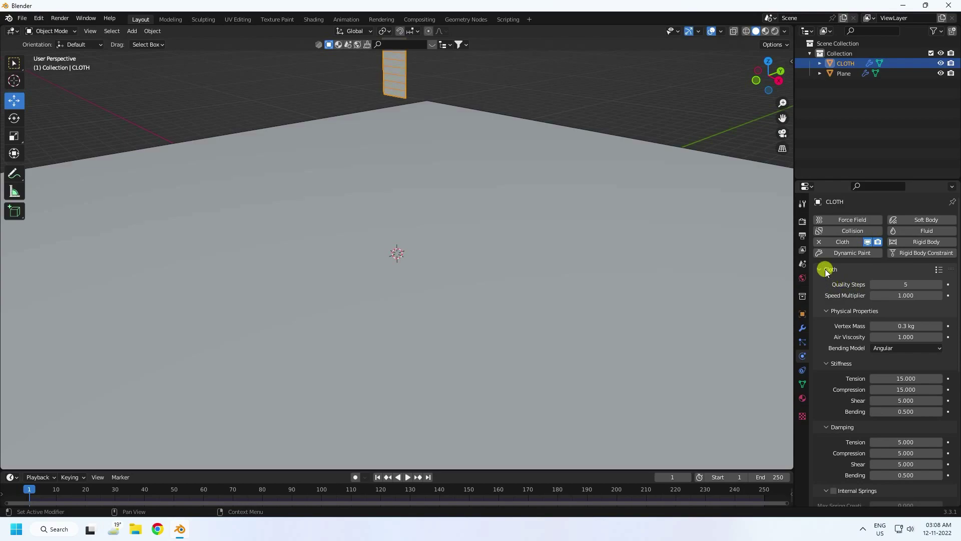
pyautogui.click(904, 284)
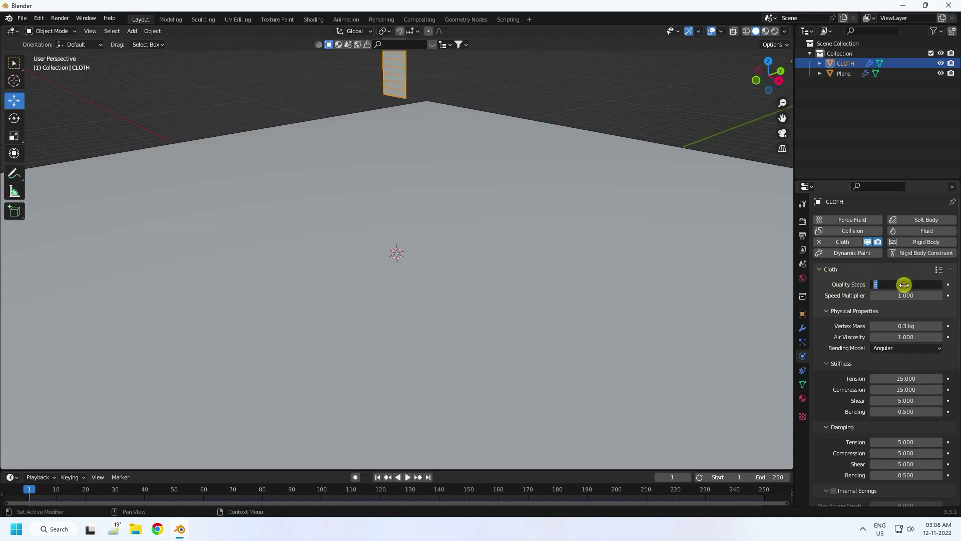
pyautogui.press('Return')
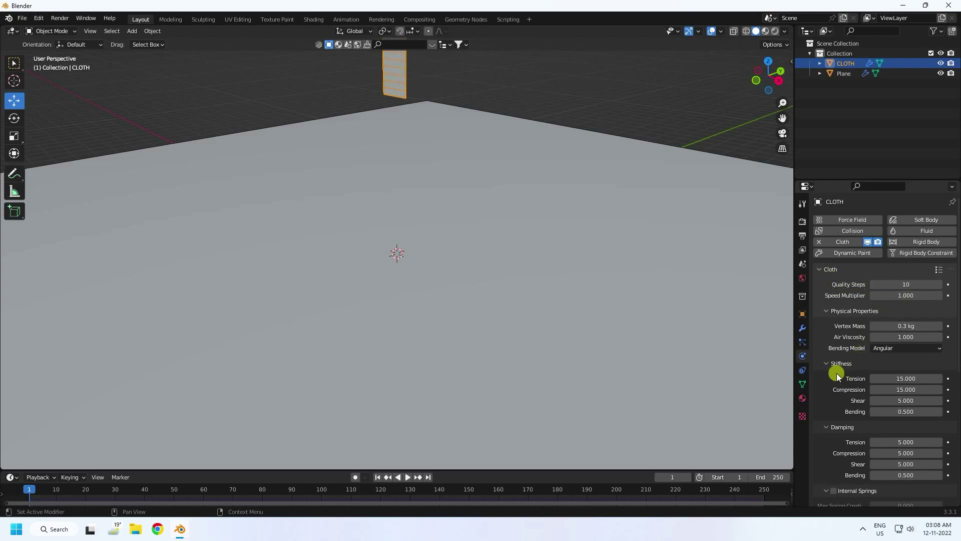
# Set cloth stiffness to Tension 30, Compression 30, Shear 20 and Bending 5.
pyautogui.scroll(-3, 836, 368)
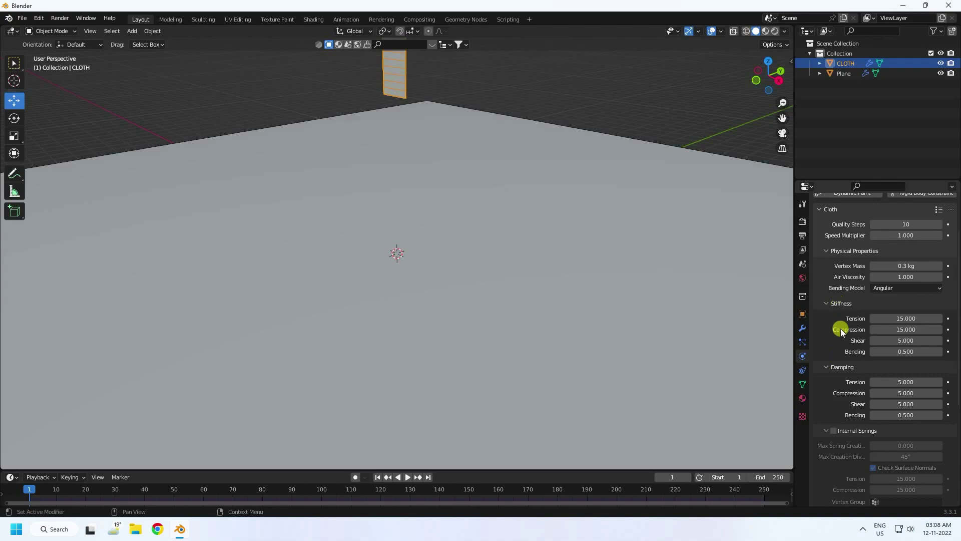
pyautogui.click(895, 316)
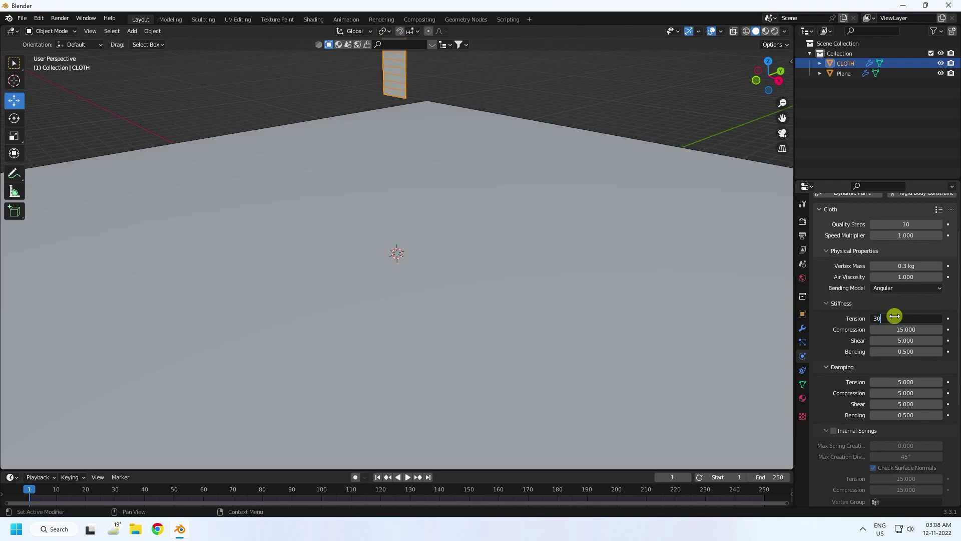
pyautogui.click(899, 330)
pyautogui.write('30')
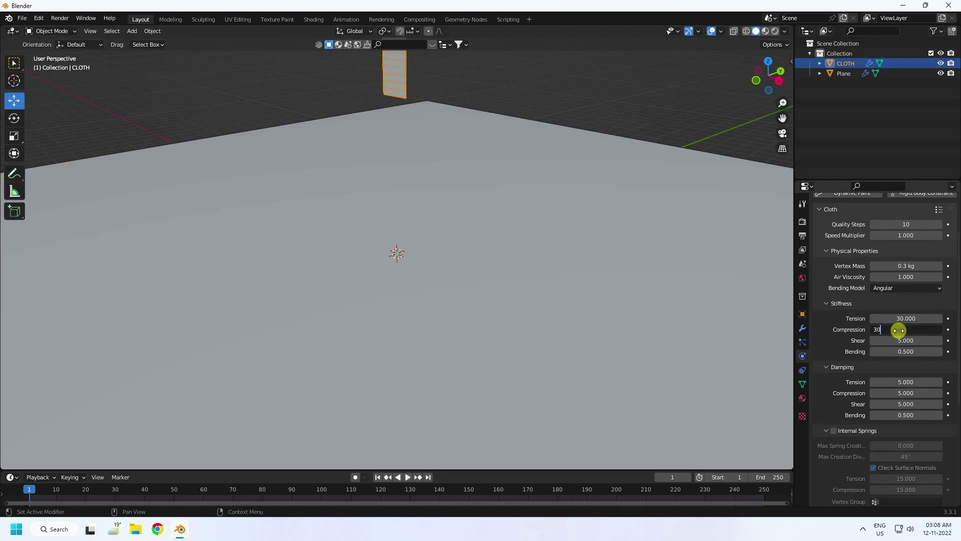
pyautogui.click(899, 341)
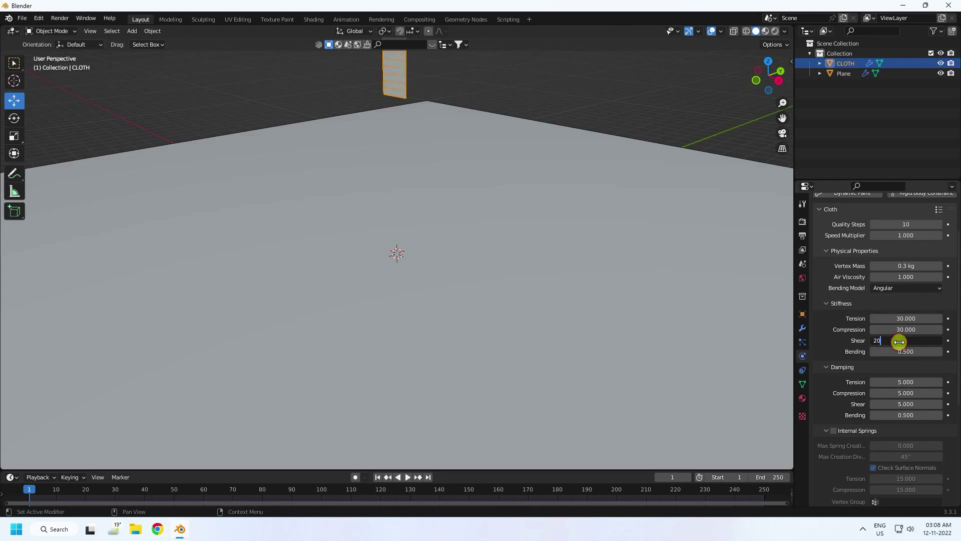
pyautogui.write('20')
pyautogui.press('Return')
pyautogui.click(899, 351)
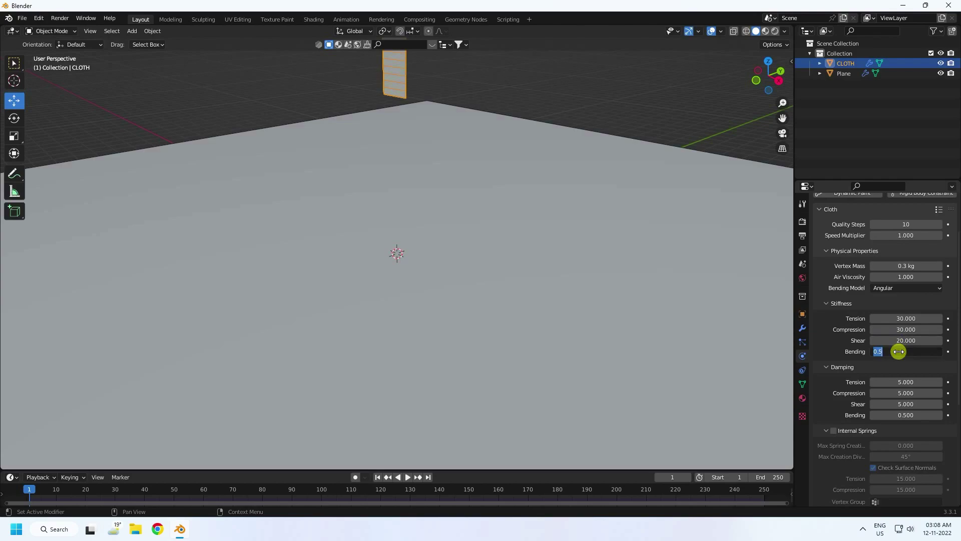
pyautogui.write('5')
pyautogui.press('Return')
# Set cloth damping Tension, Compression and Shear all to 10.
pyautogui.scroll(-1, 844, 393)
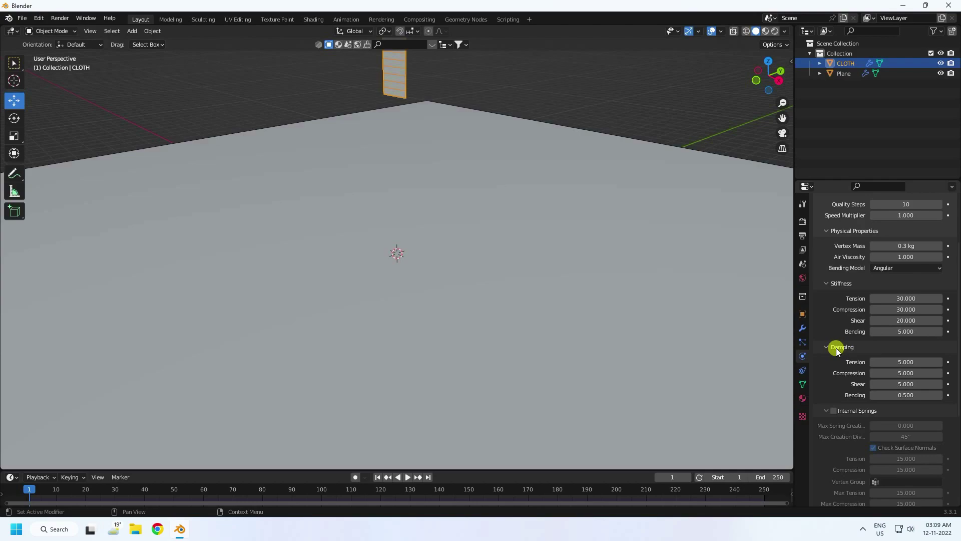
pyautogui.click(895, 361)
pyautogui.write('10')
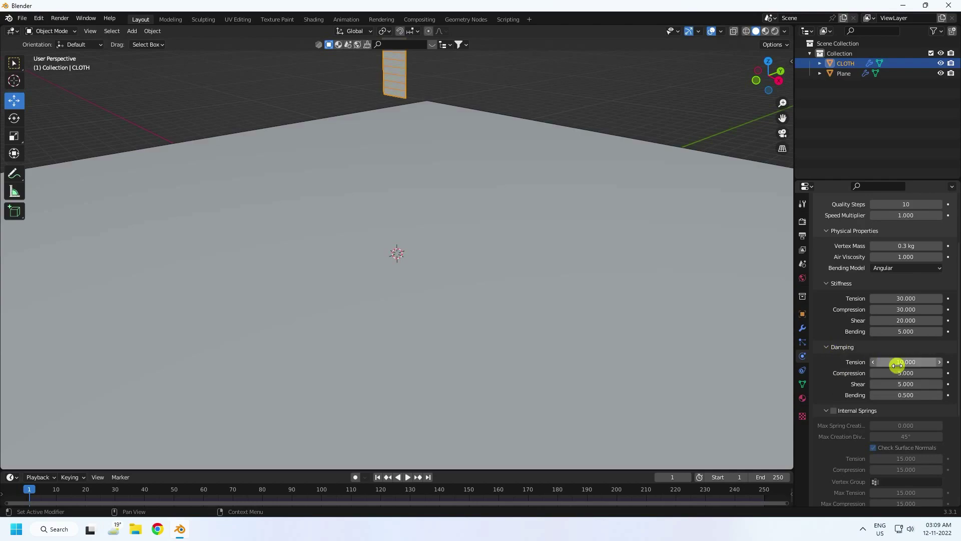
pyautogui.press('Tab')
pyautogui.write('10')
pyautogui.press('Tab')
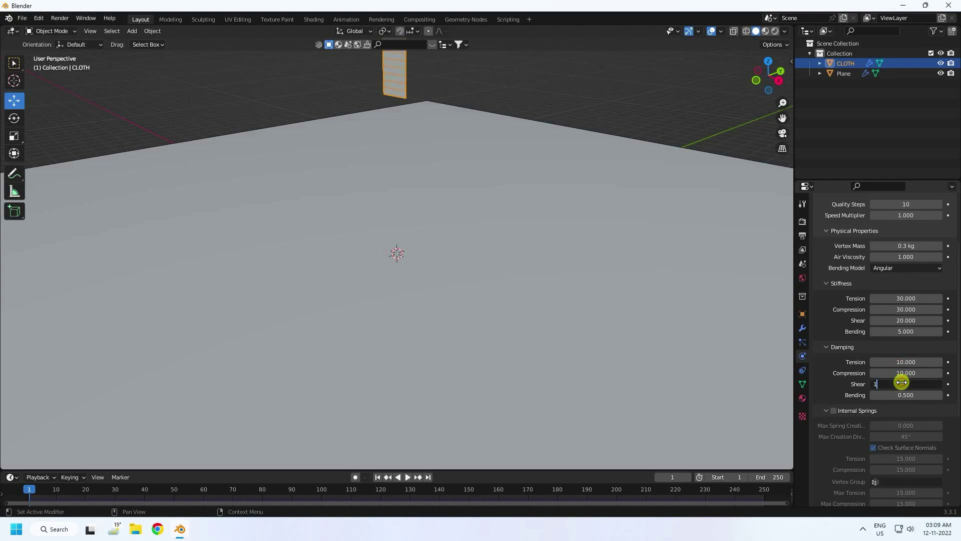
pyautogui.write('10')
pyautogui.press('Return')
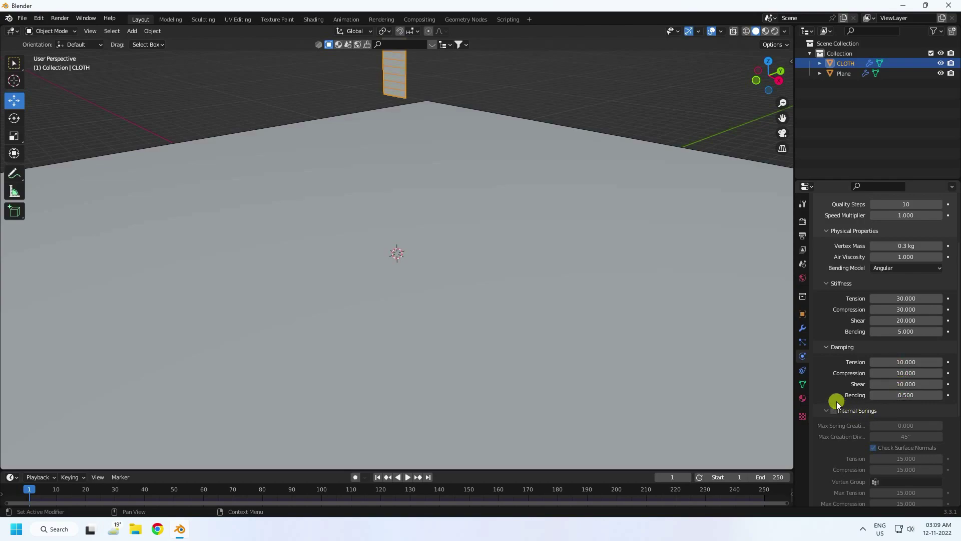
# Set collision Quality to 5 and enable self collisions with Friction 10.
pyautogui.scroll(-7, 835, 388)
pyautogui.click(831, 475)
pyautogui.scroll(-7, 823, 417)
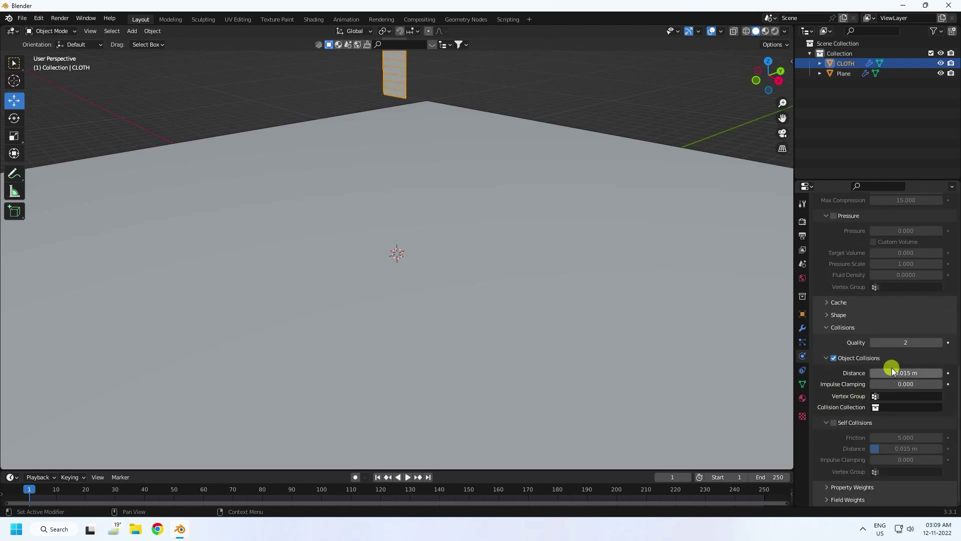
pyautogui.doubleClick(900, 342)
pyautogui.press('Return')
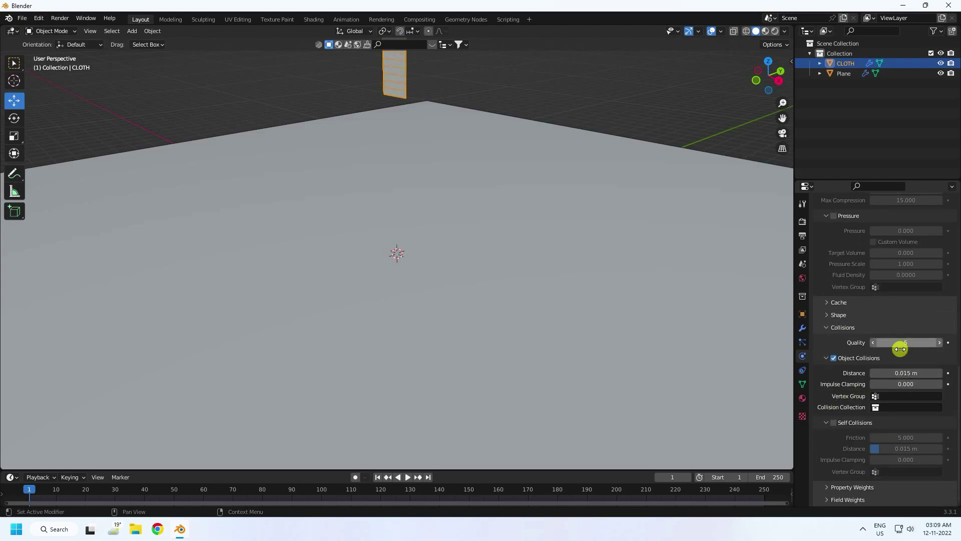
pyautogui.click(834, 423)
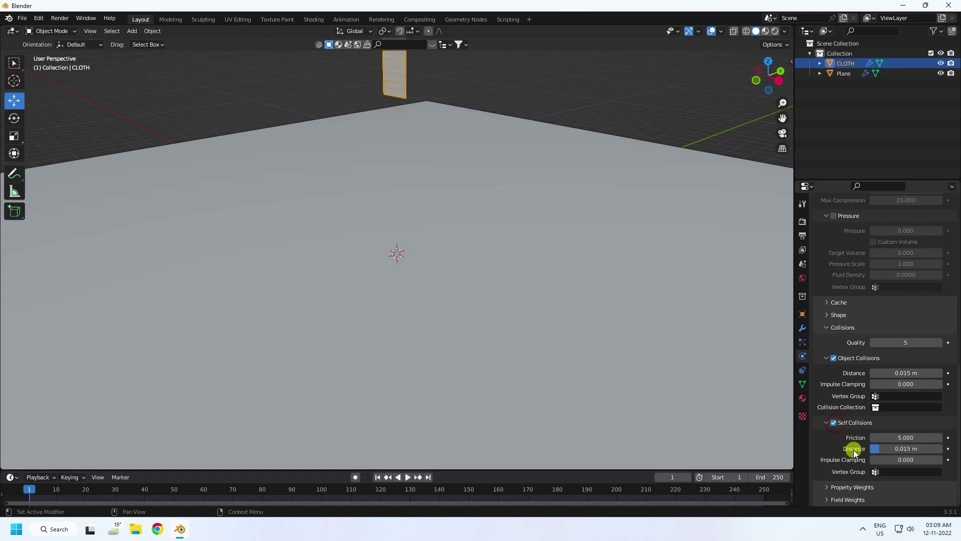
pyautogui.doubleClick(907, 438)
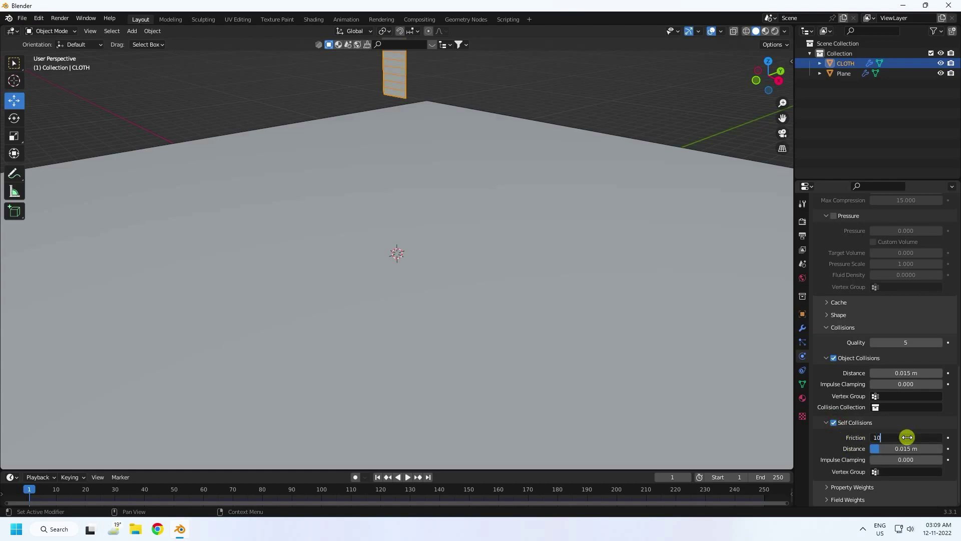
pyautogui.press('Return')
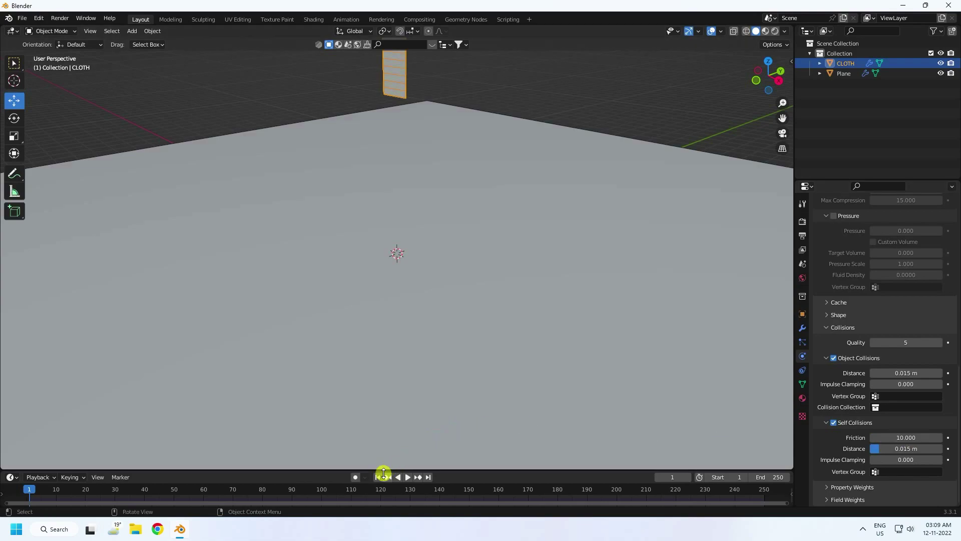
# Play the cloth simulation until the strip piles up at frame 217, then open Add Modifier.
pyautogui.click(408, 477)
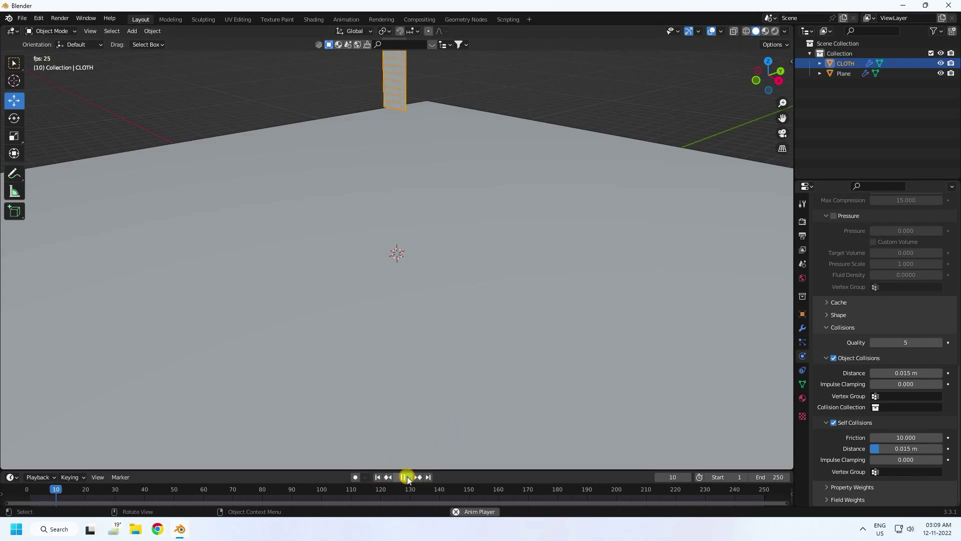
pyautogui.scroll(1, 416, 210)
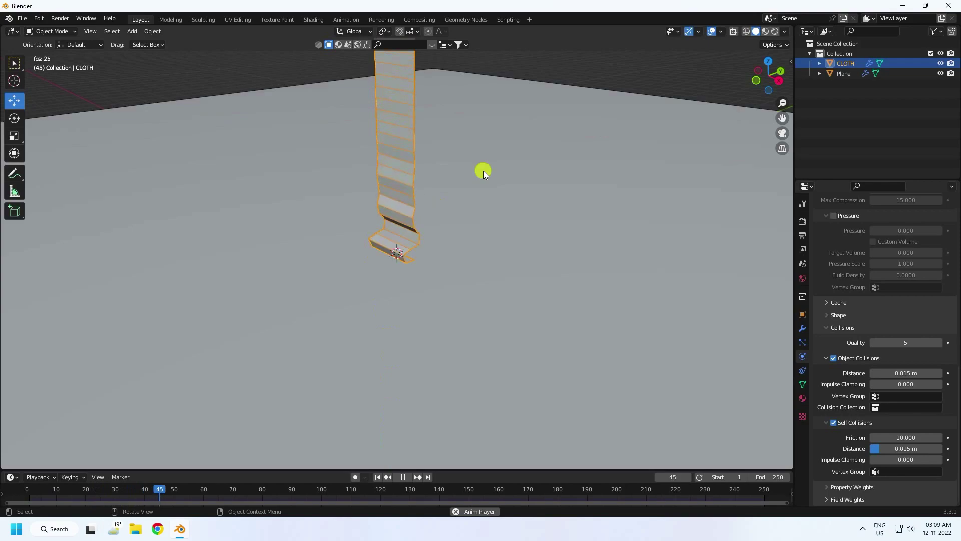
pyautogui.click(621, 69)
pyautogui.moveTo(518, 95); pyautogui.dragTo(457, 257, button='middle')
pyautogui.scroll(2, 363, 170)
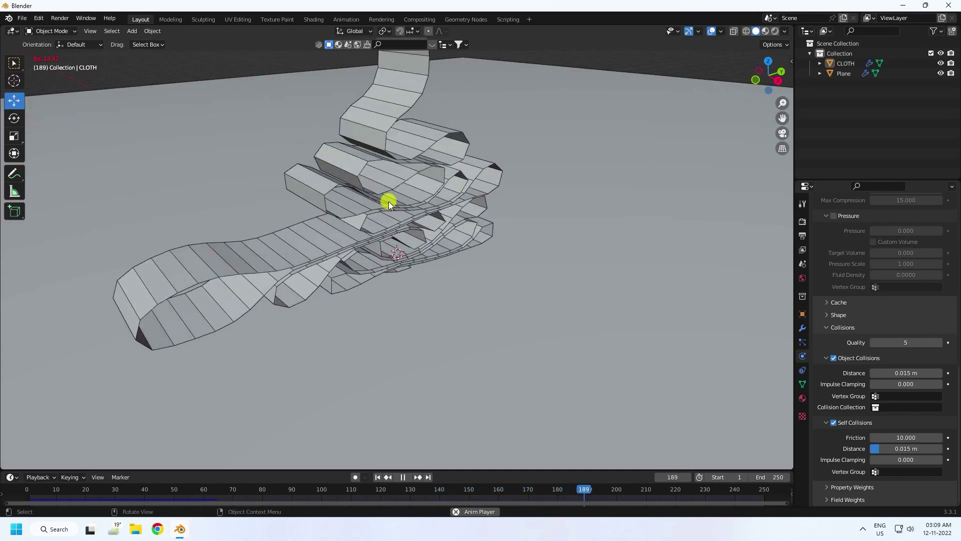
pyautogui.click(406, 476)
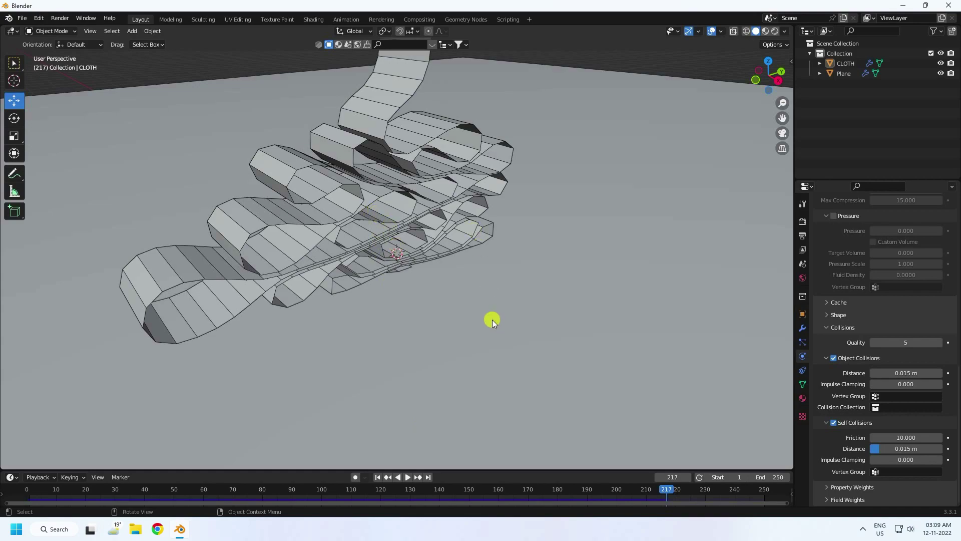
pyautogui.click(802, 328)
pyautogui.click(836, 216)
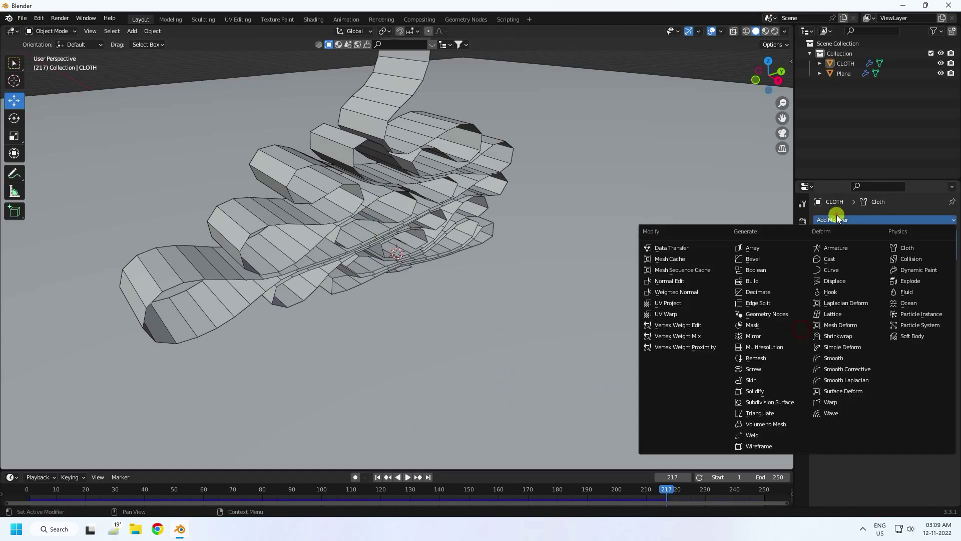
# Add a Subdivision Surface modifier at viewport level 2 and shade the cloth smooth.
pyautogui.click(780, 402)
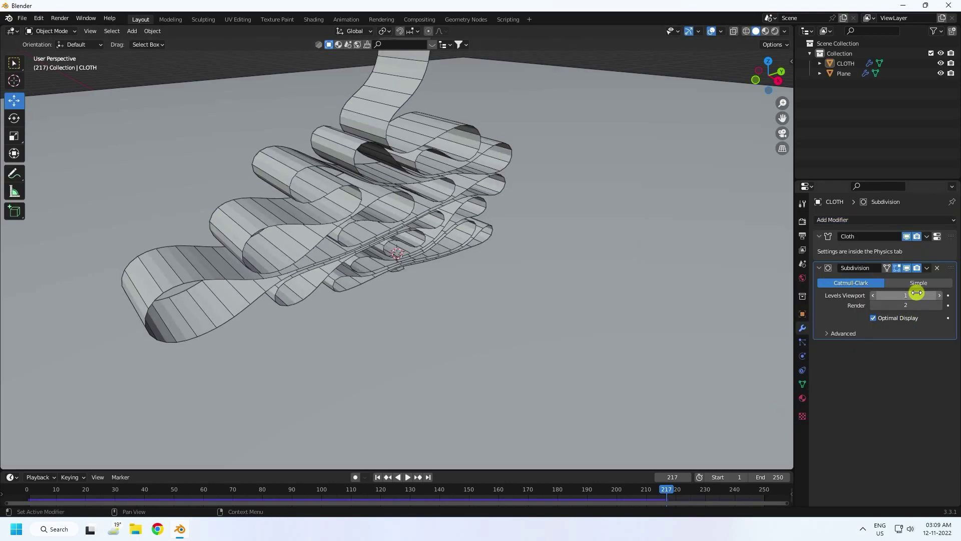
pyautogui.click(938, 295)
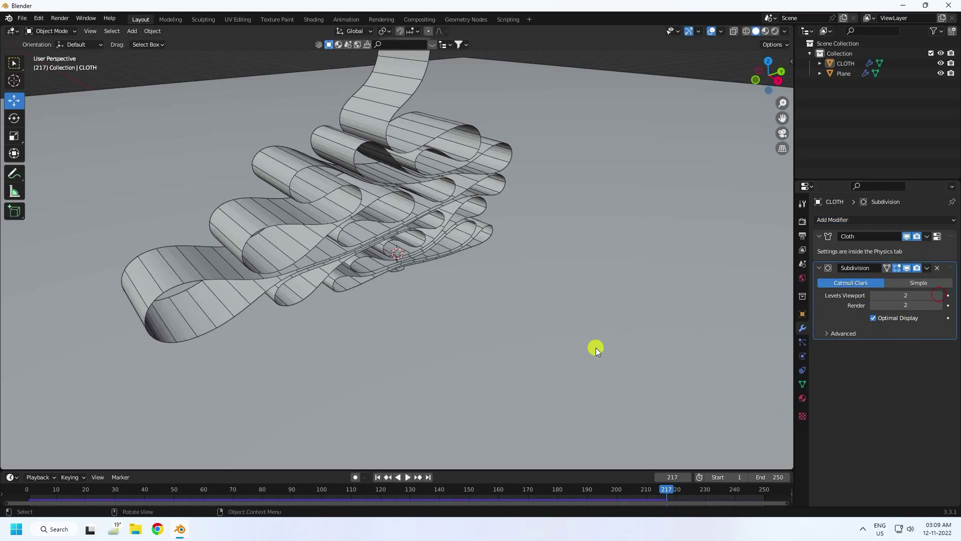
pyautogui.rightClick(340, 166)
pyautogui.press('Escape')
pyautogui.click(323, 167)
pyautogui.rightClick(335, 160)
pyautogui.click(320, 157)
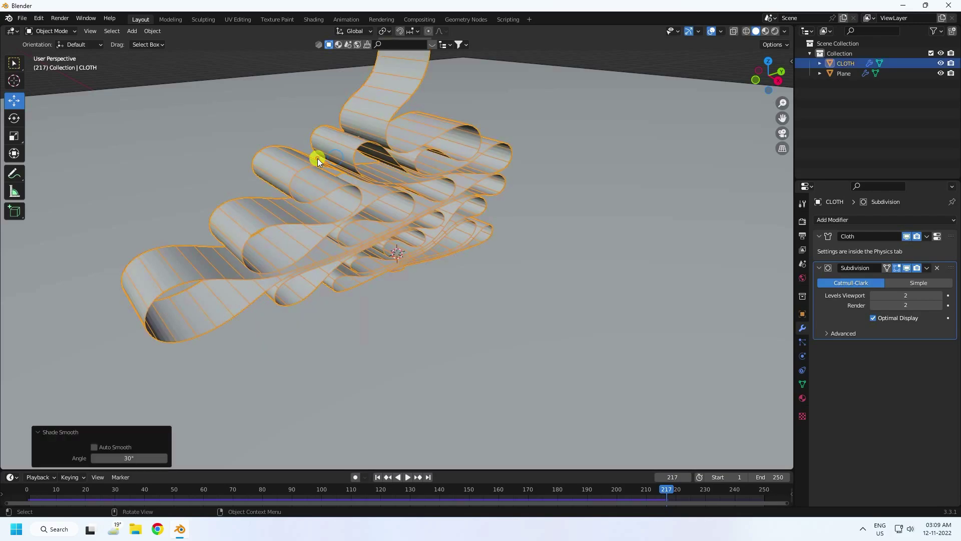
pyautogui.click(257, 59)
pyautogui.moveTo(310, 164); pyautogui.dragTo(429, 275, button='middle')
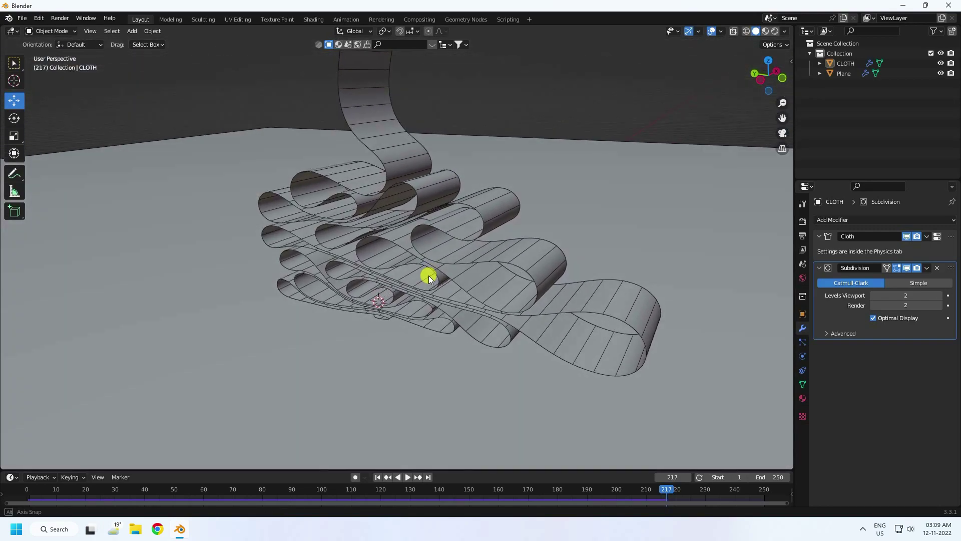
# Set the Subdivision modifier's Boundary Smooth to Keep Corners.
pyautogui.click(376, 477)
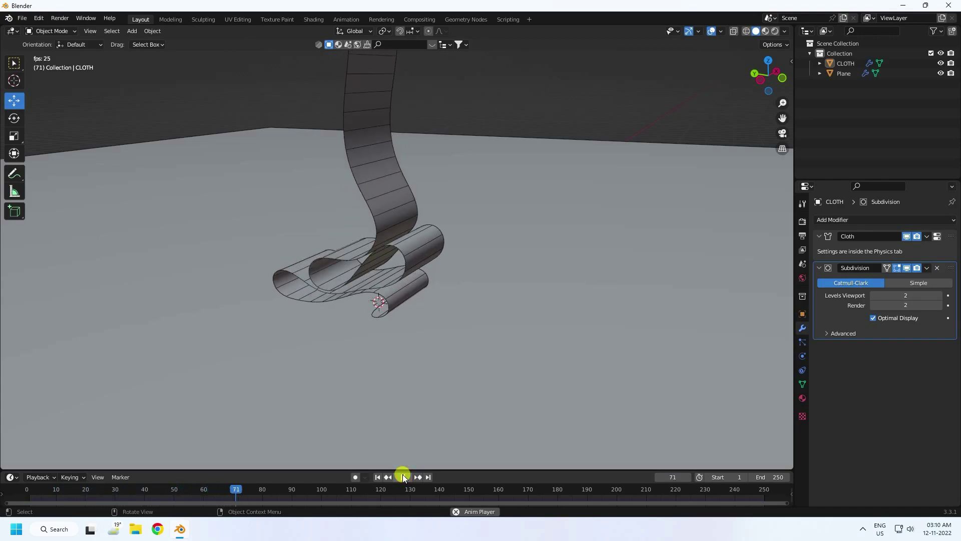
pyautogui.click(404, 476)
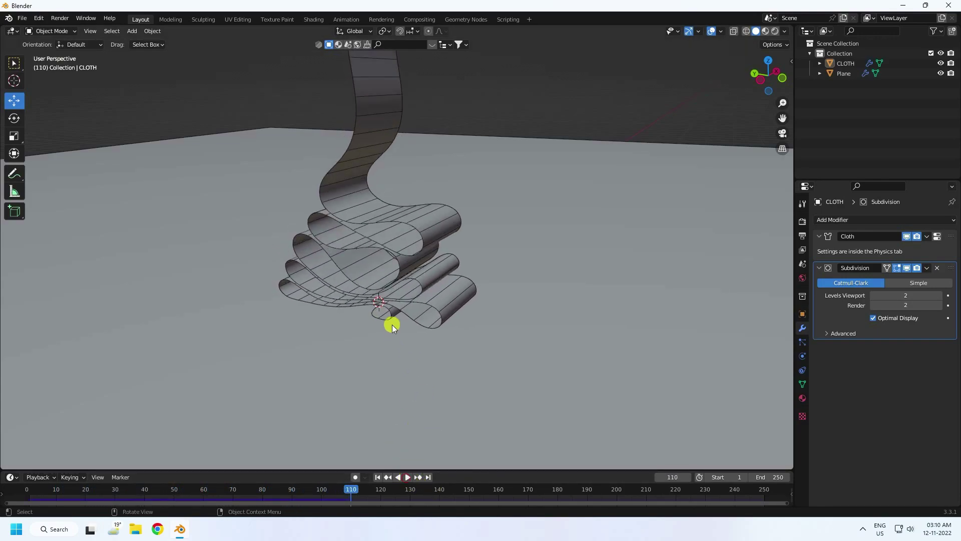
pyautogui.click(827, 333)
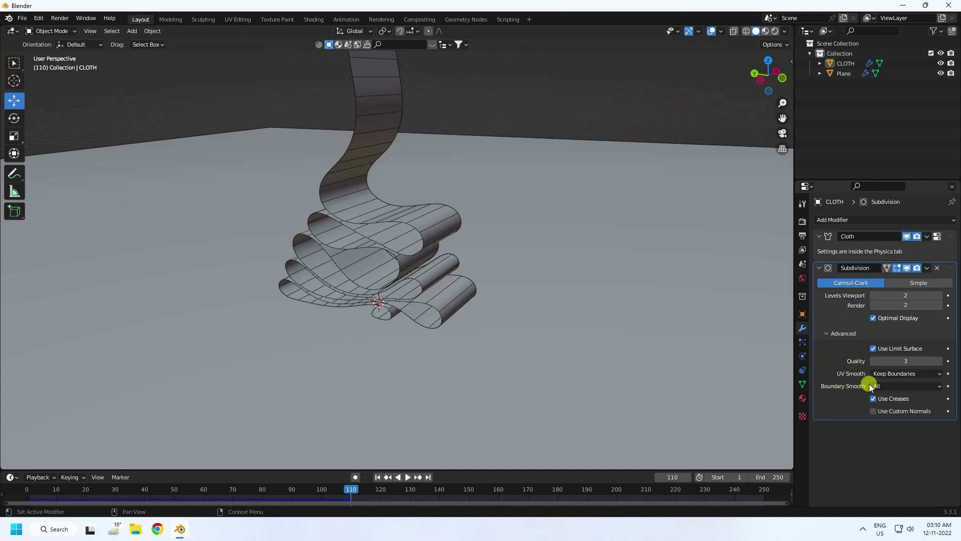
pyautogui.click(886, 387)
pyautogui.click(897, 397)
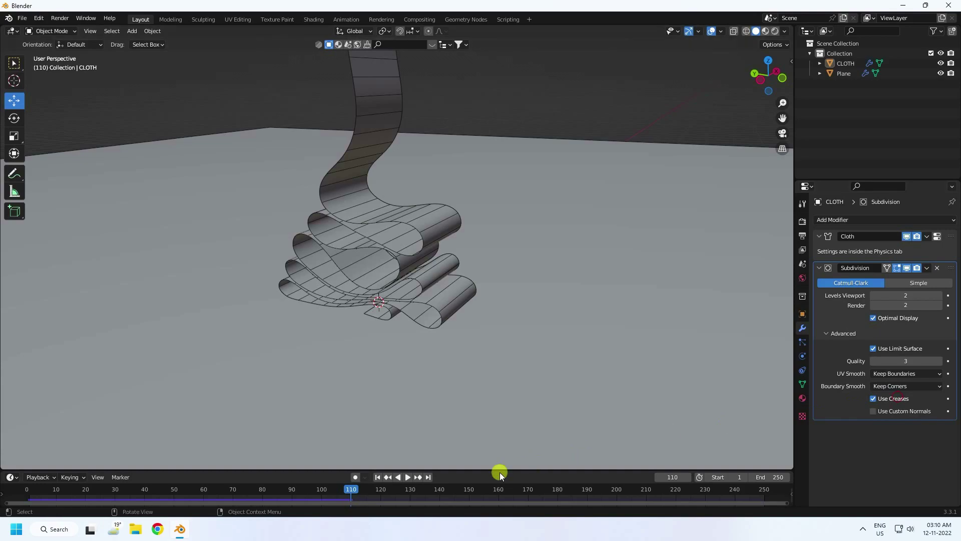
# Rewind and replay the cloth drop to check the smoothed folds.
pyautogui.click(377, 477)
pyautogui.click(408, 477)
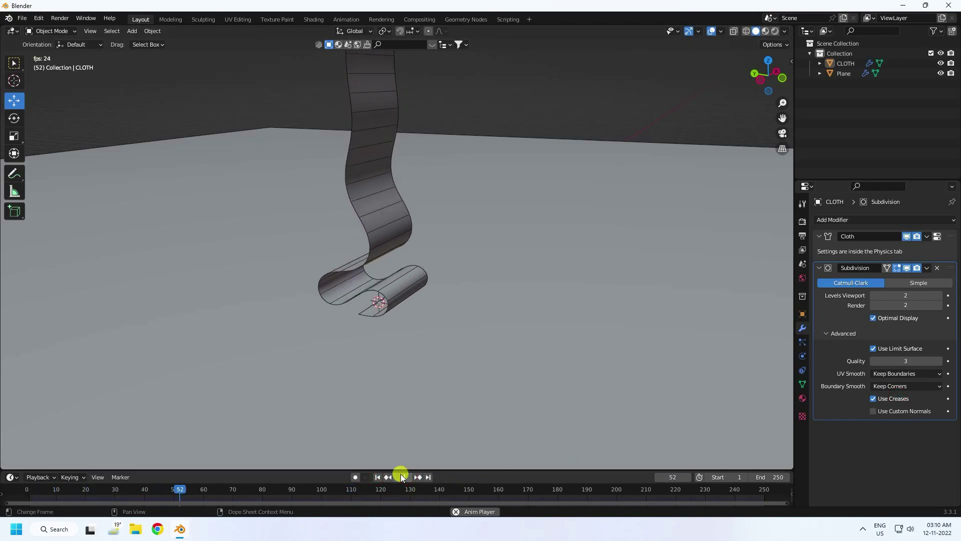
pyautogui.keyDown('shift'); pyautogui.moveTo(353, 329); pyautogui.dragTo(377, 382, button='middle'); pyautogui.keyUp('shift')
pyautogui.scroll(2, 376, 383)
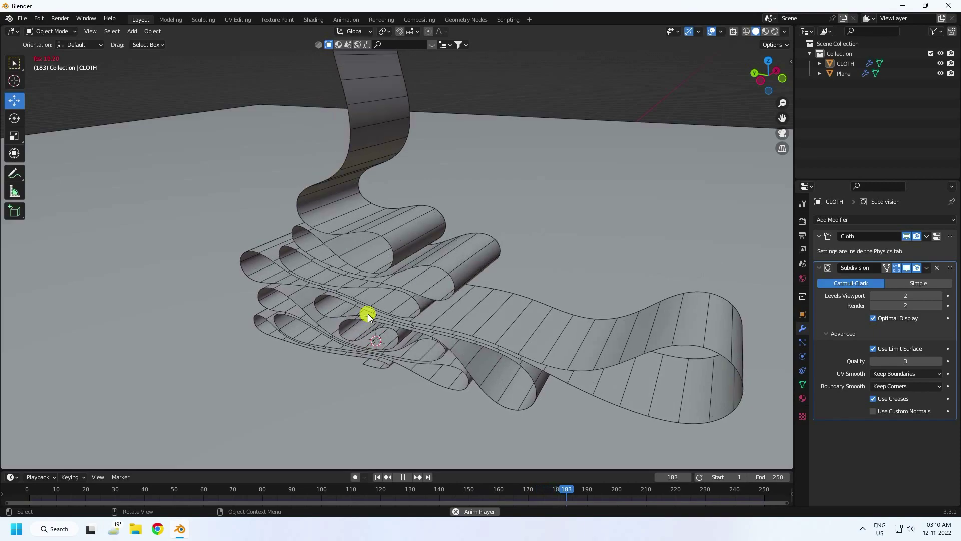
pyautogui.scroll(-1, 370, 305)
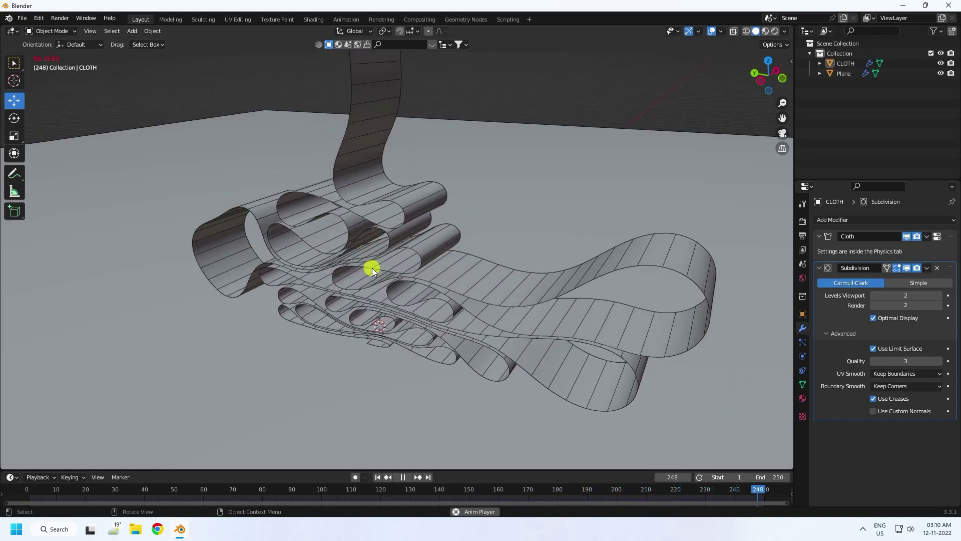
pyautogui.click(403, 477)
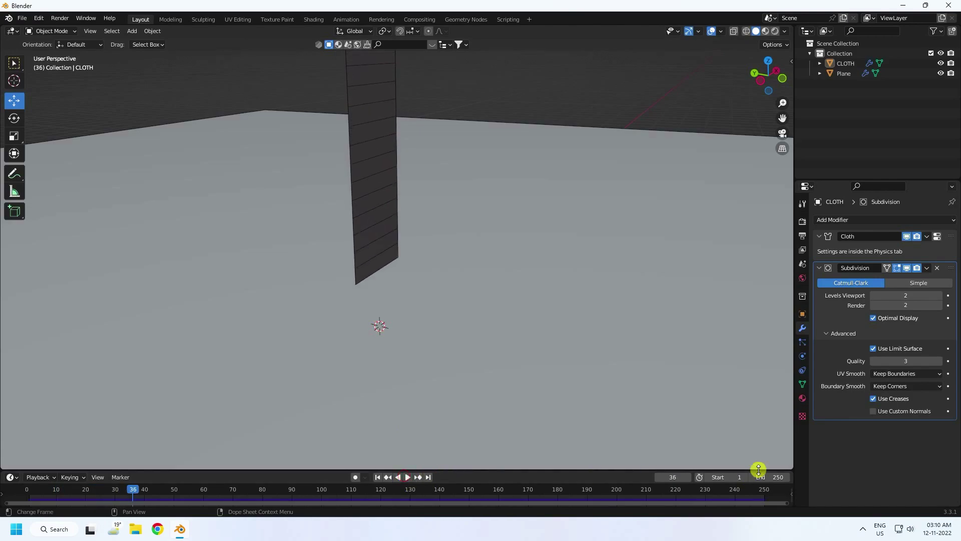
# Set the timeline's animation End frame to 600.
pyautogui.click(774, 478)
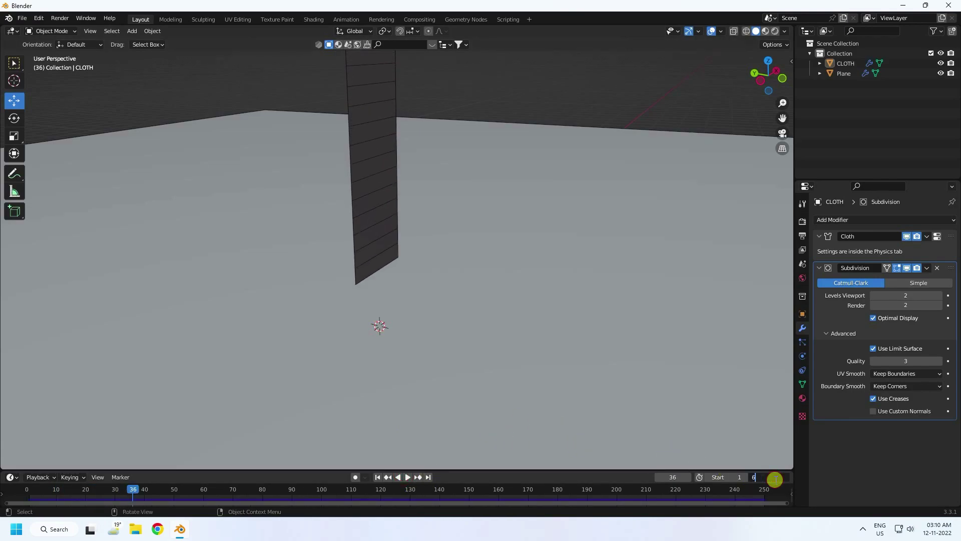
pyautogui.press('Return')
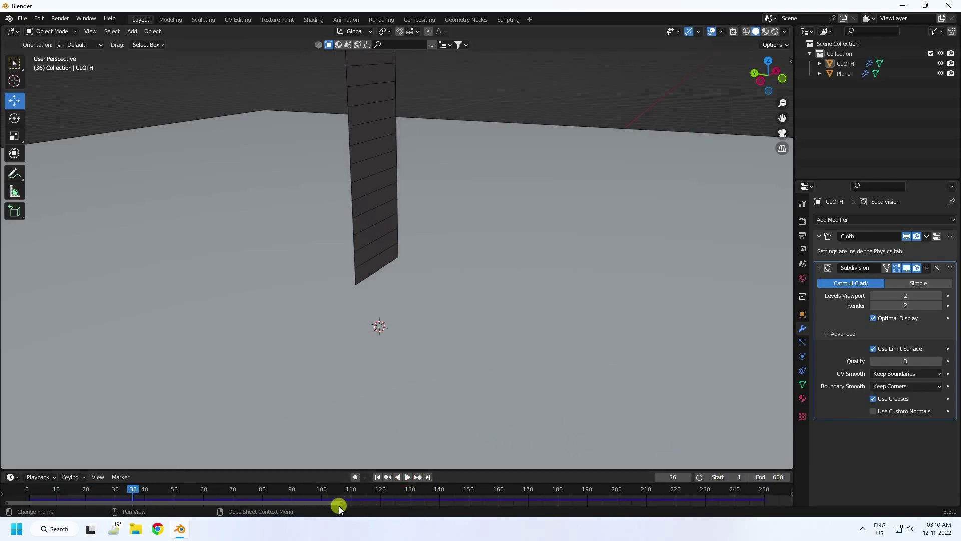
pyautogui.moveTo(340, 503); pyautogui.dragTo(756, 503)
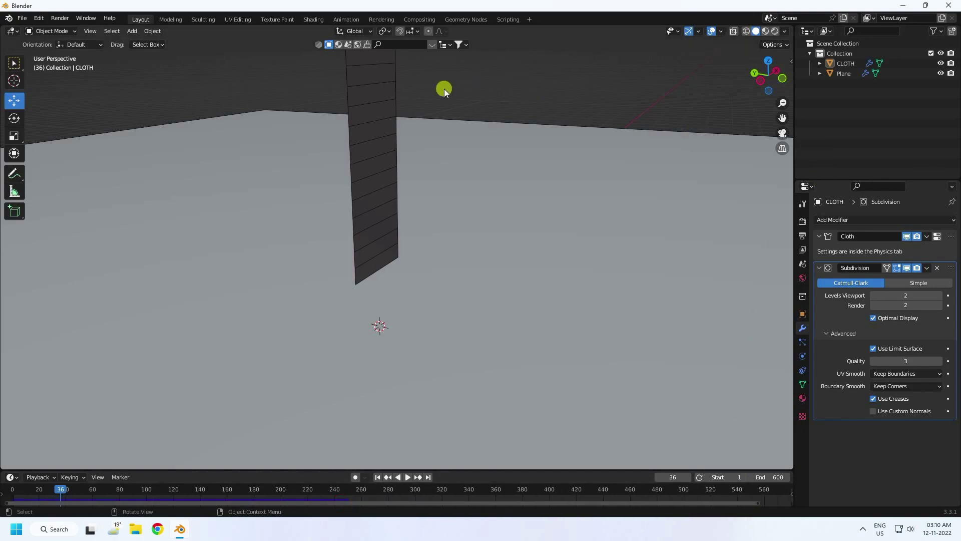
# Return to frame 1 and set the cloth ribbon's simulation cache End to 600.
pyautogui.click(381, 145)
pyautogui.click(377, 477)
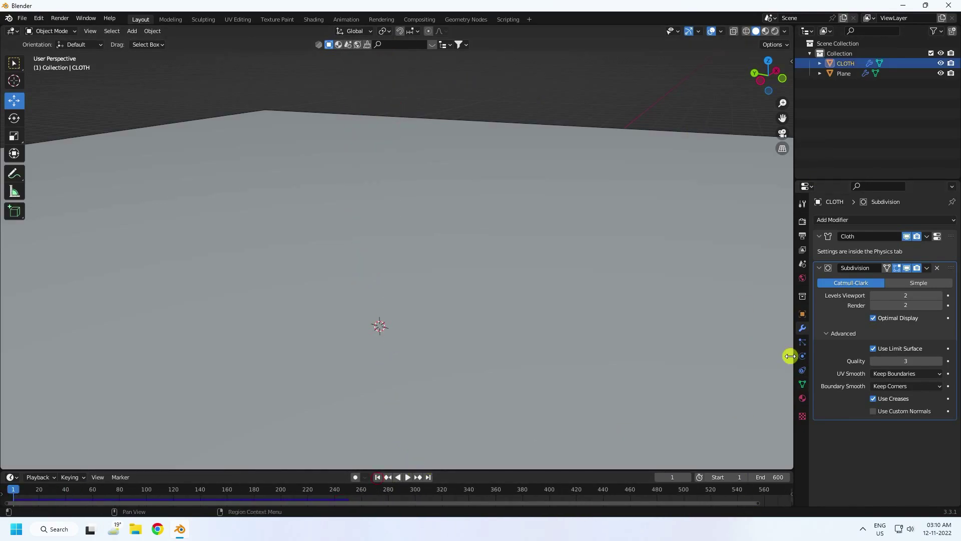
pyautogui.click(801, 355)
pyautogui.scroll(-15, 831, 416)
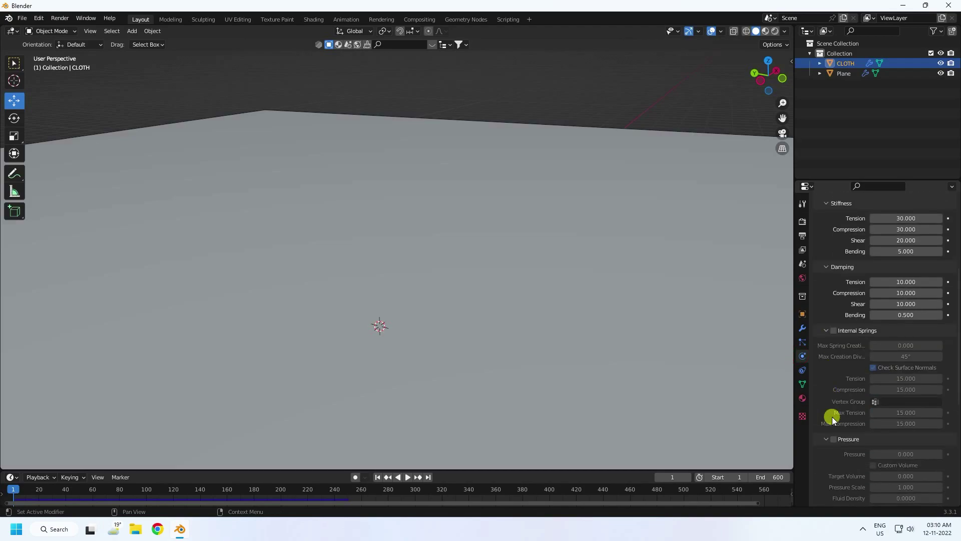
pyautogui.scroll(10, 876, 439)
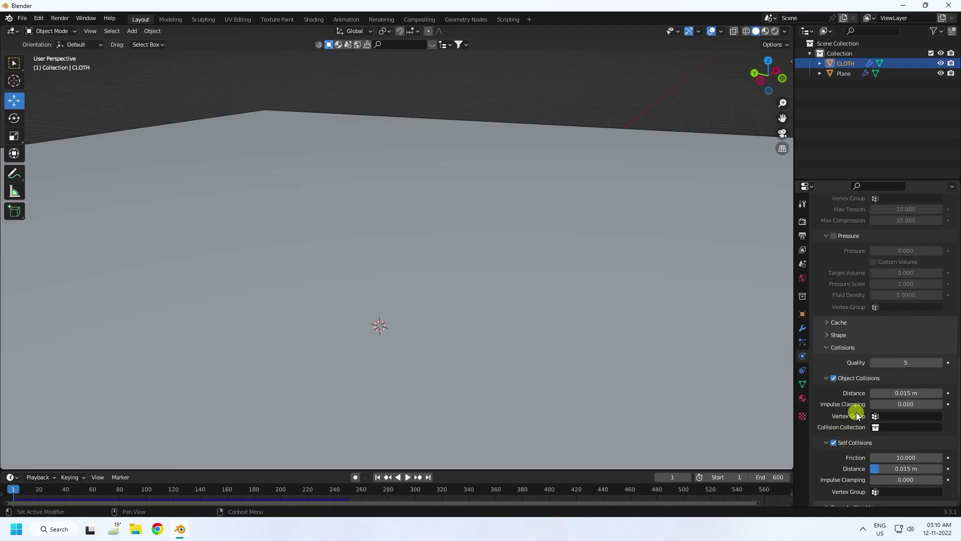
pyautogui.scroll(-5, 850, 403)
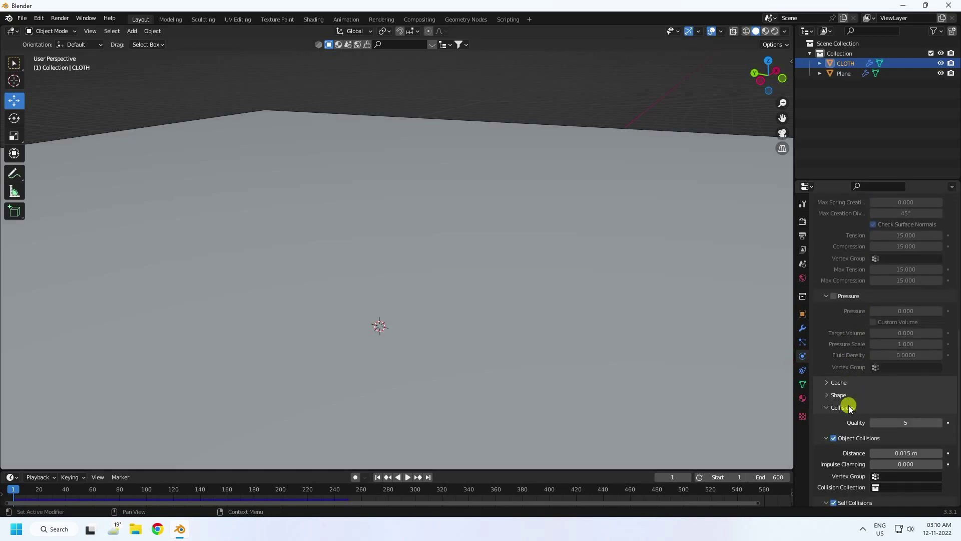
pyautogui.click(830, 383)
pyautogui.scroll(-3, 844, 449)
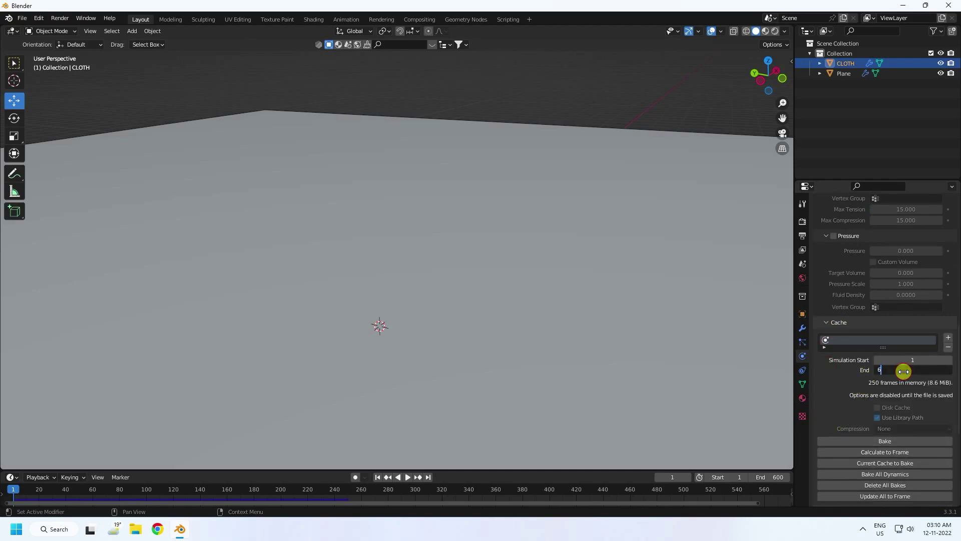
pyautogui.press('Return')
pyautogui.scroll(-8, 827, 400)
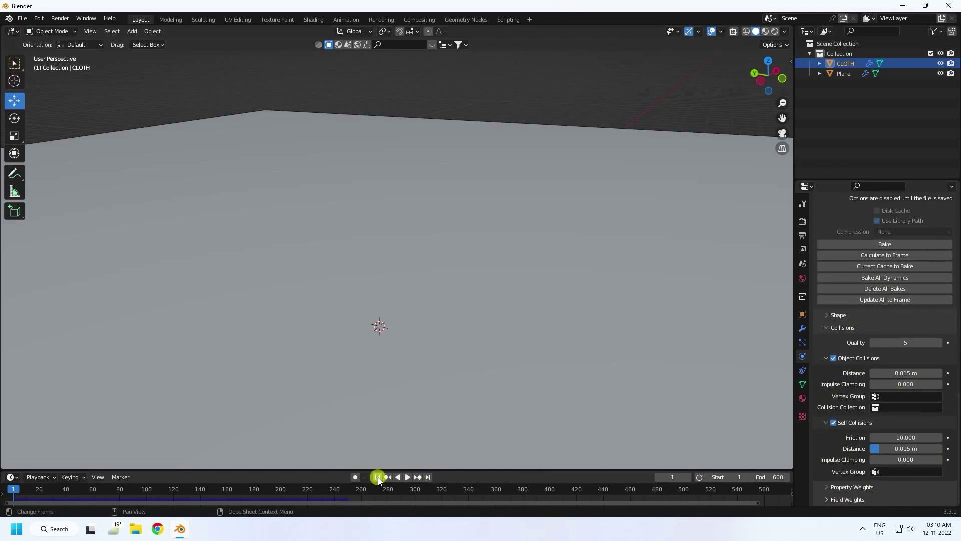
# Bake the 600-frame cloth cache and play it until the ribbon piles into folds.
pyautogui.scroll(3, 853, 386)
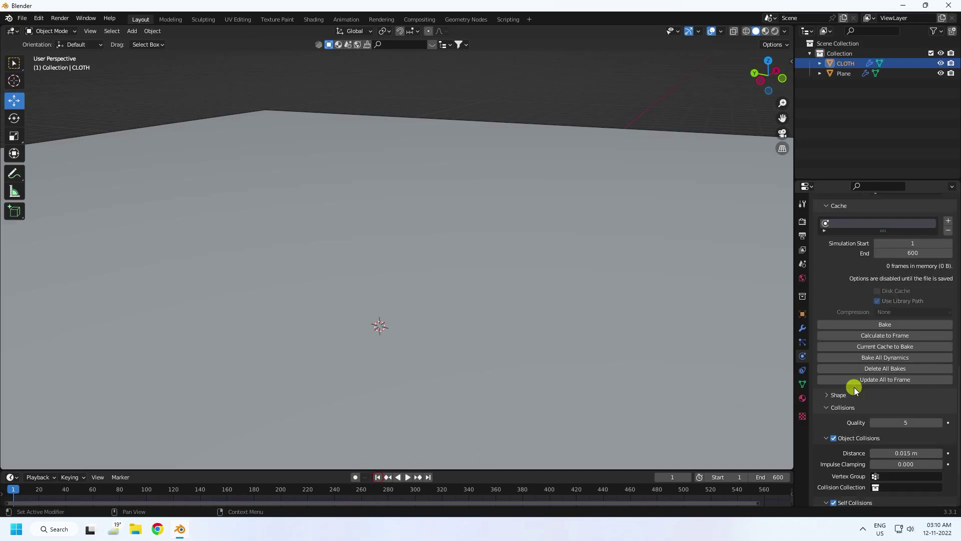
pyautogui.click(887, 326)
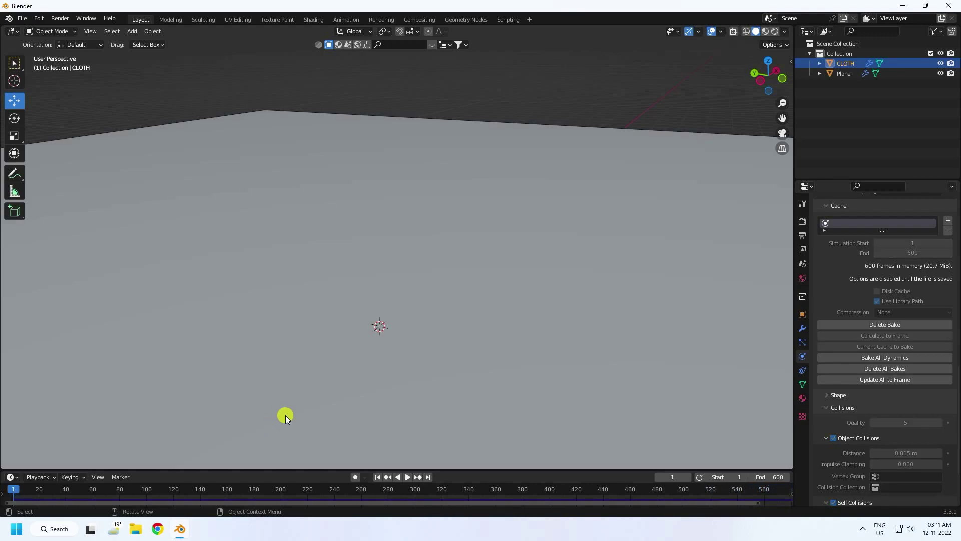
pyautogui.click(406, 477)
pyautogui.click(551, 106)
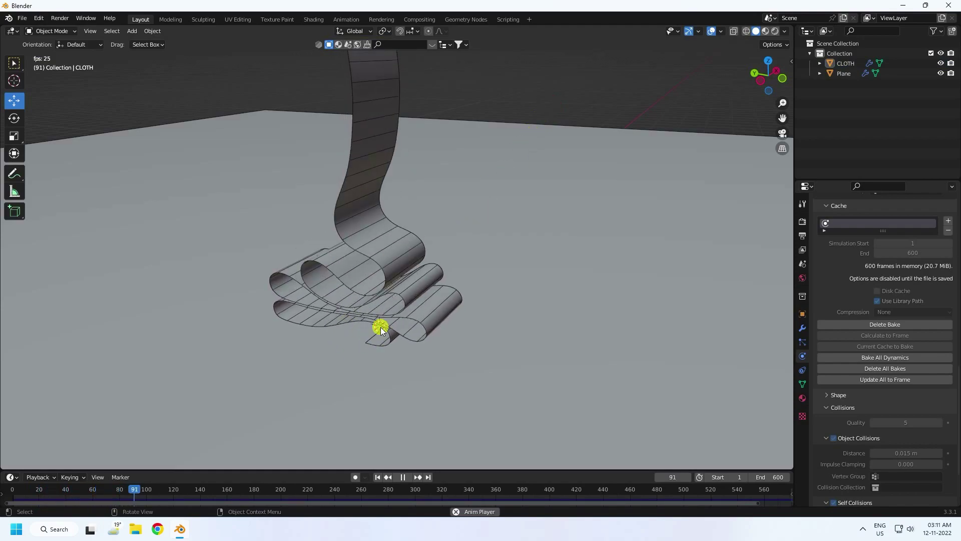
pyautogui.scroll(3, 407, 288)
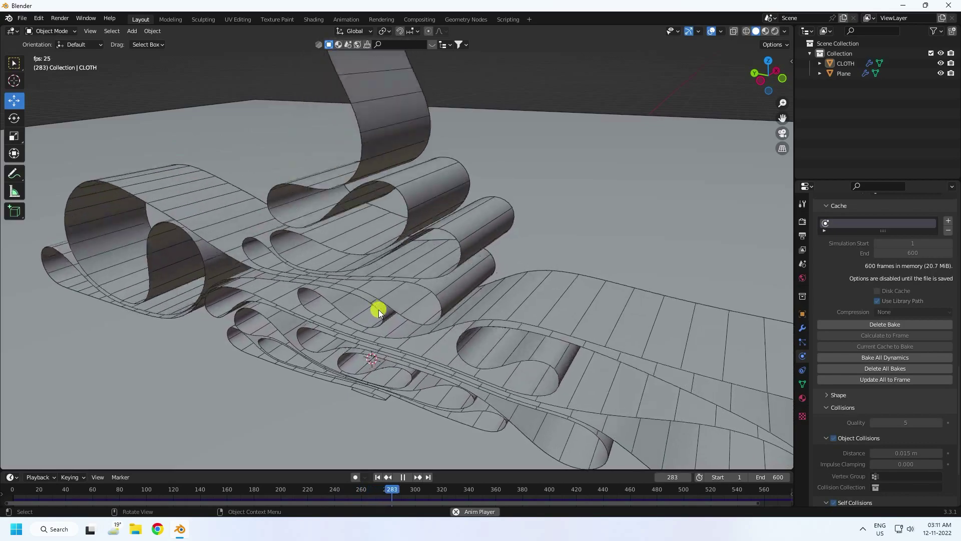
pyautogui.click(403, 476)
pyautogui.moveTo(373, 308)
pyautogui.mouseDown(button='middle')
pyautogui.moveTo(368, 318)
pyautogui.moveTo(377, 296)
pyautogui.mouseUp(button='middle')
# Give the cloth ribbon a new material with pink base colour ffa68c, saving the file.
pyautogui.click(380, 248)
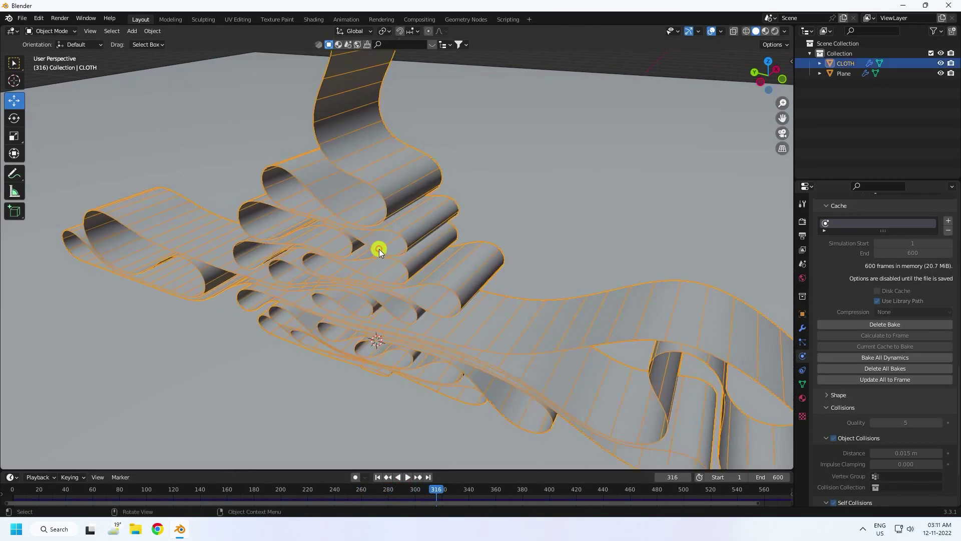
pyautogui.click(802, 398)
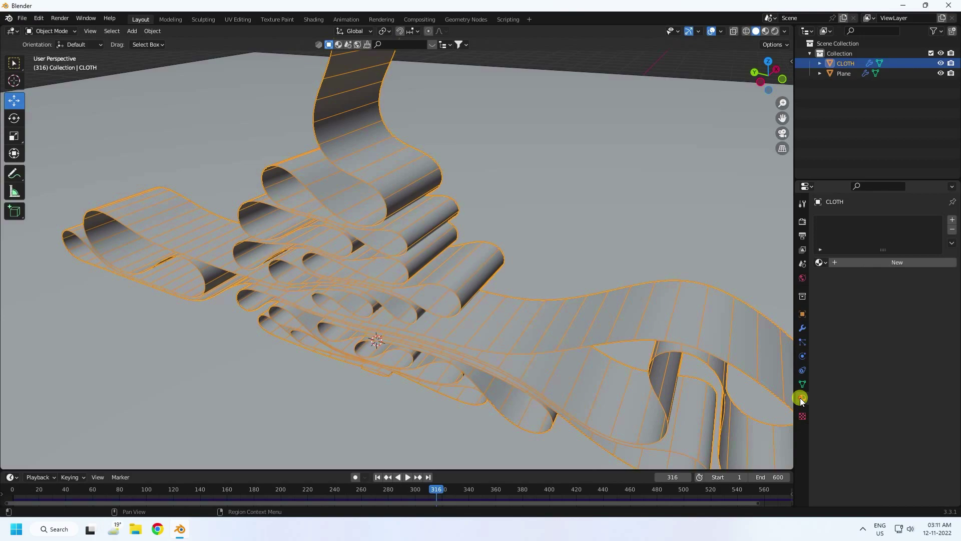
pyautogui.click(851, 263)
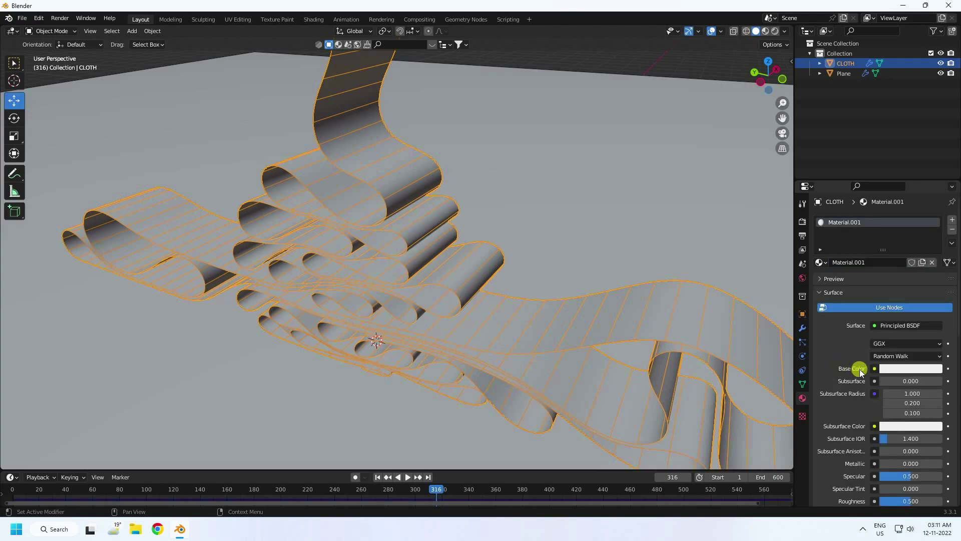
pyautogui.hotkey('ctrl', 's')
pyautogui.click(860, 368)
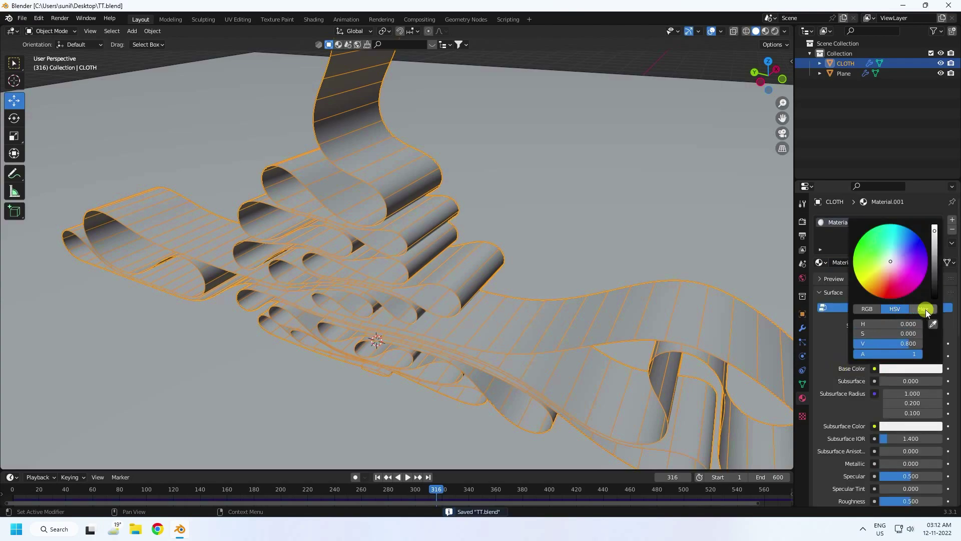
pyautogui.click(925, 309)
pyautogui.click(885, 324)
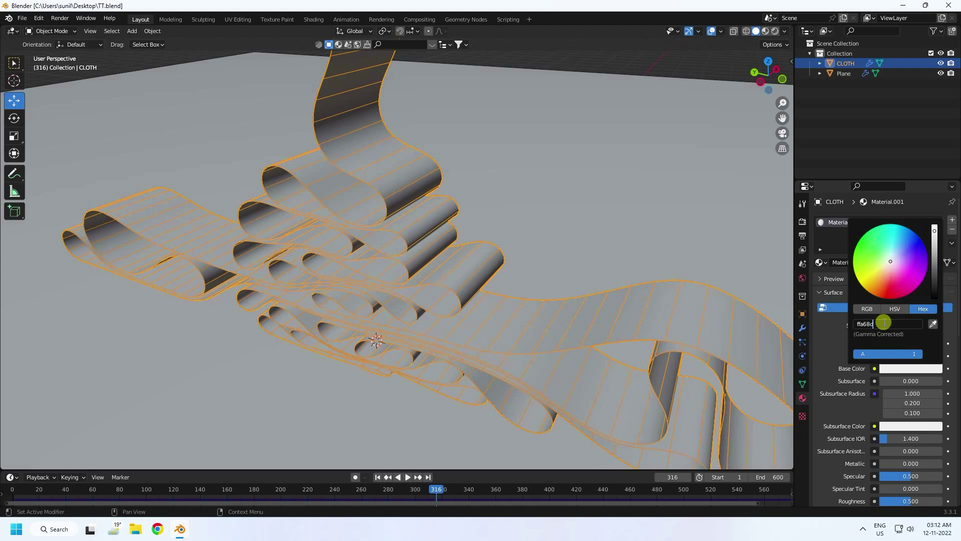
pyautogui.write('ffa68c')
pyautogui.press('Return')
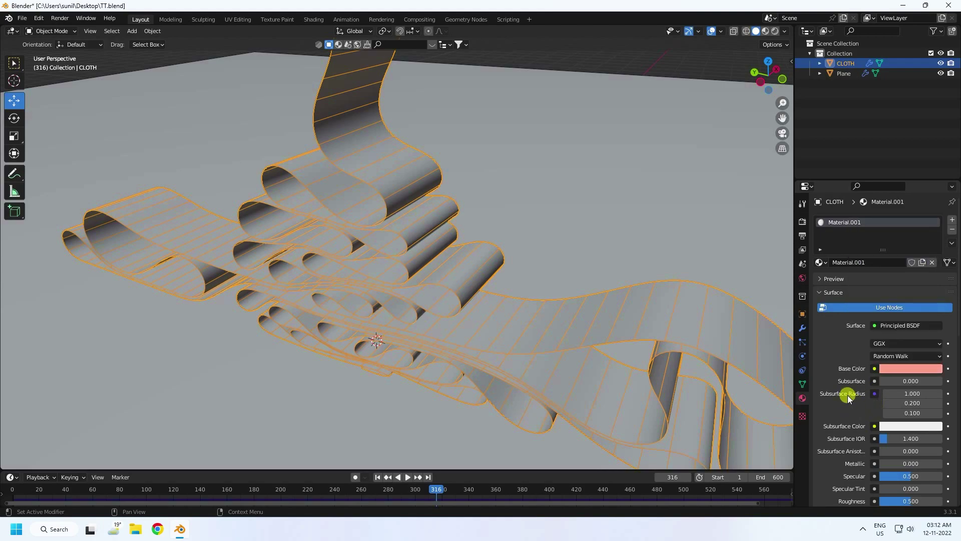
# Set the cloth material's Metallic to 0.7 and Roughness to 0.15.
pyautogui.scroll(-4, 848, 402)
pyautogui.click(886, 383)
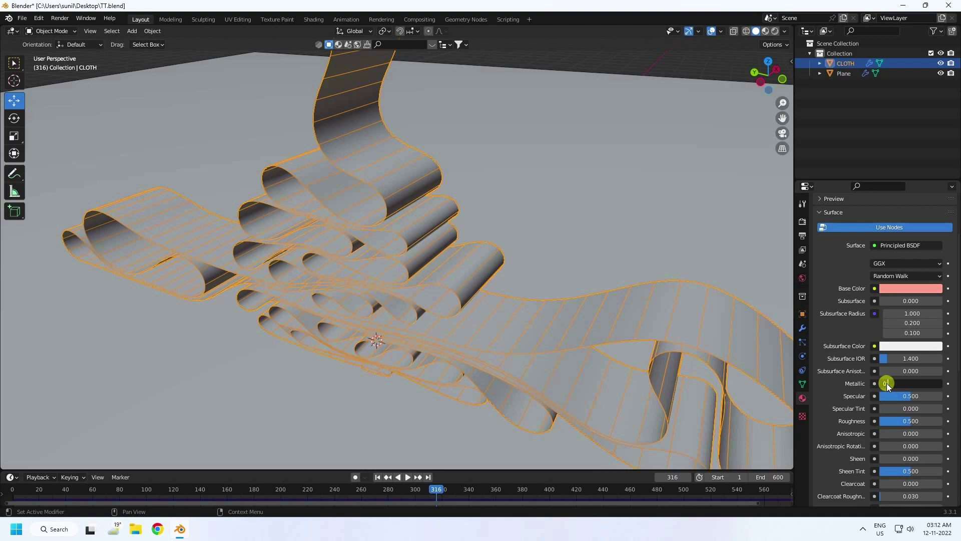
pyautogui.write('0.7')
pyautogui.press('Return')
pyautogui.click(886, 422)
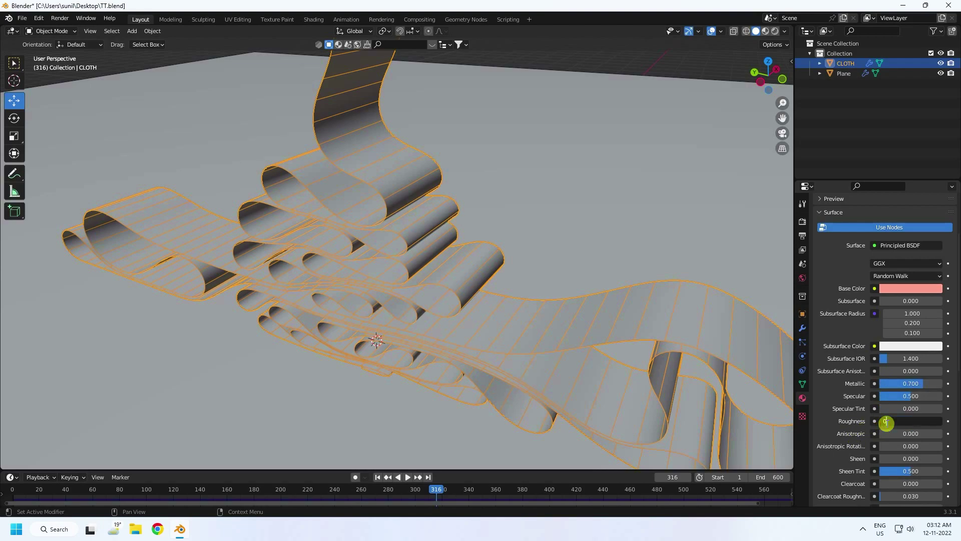
pyautogui.write('0.15')
pyautogui.press('Return')
# Switch the viewport to Material Preview shading and orbit around the cloth.
pyautogui.click(766, 31)
pyautogui.moveTo(596, 54)
pyautogui.mouseDown(button='middle')
pyautogui.moveTo(444, 224)
pyautogui.moveTo(401, 253)
pyautogui.moveTo(427, 235)
pyautogui.moveTo(430, 241)
pyautogui.mouseUp(button='middle')
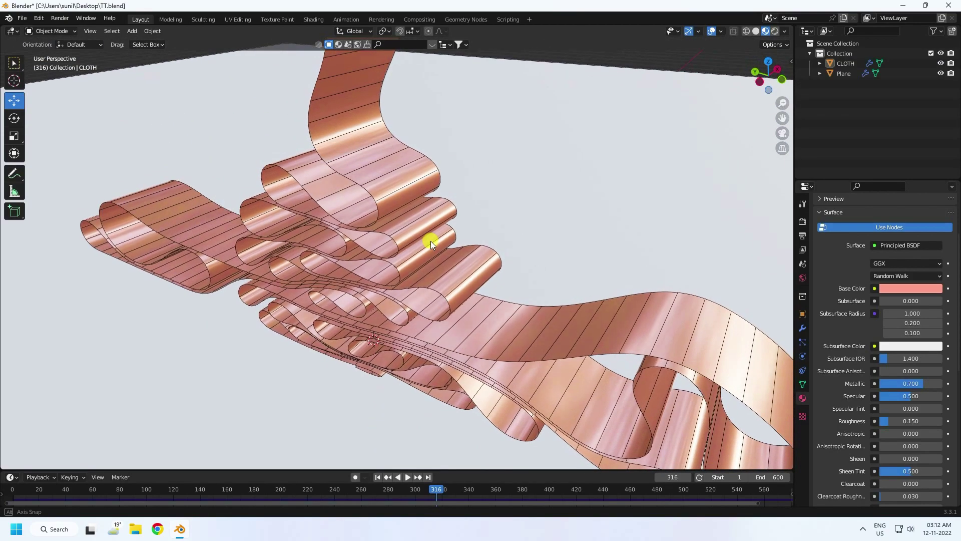
pyautogui.click(570, 250)
# Create a new material for the ground plane with near-black base colour 111111.
pyautogui.click(861, 260)
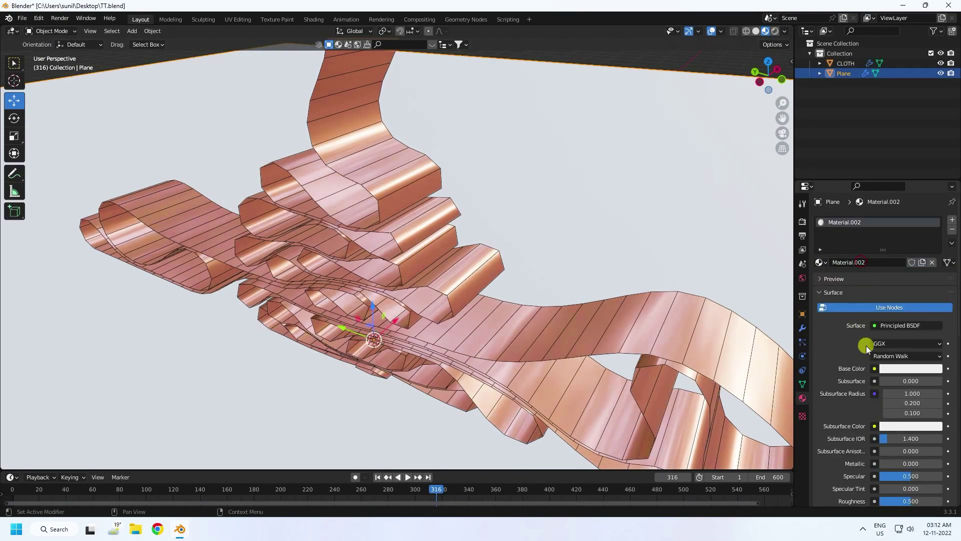
pyautogui.click(892, 367)
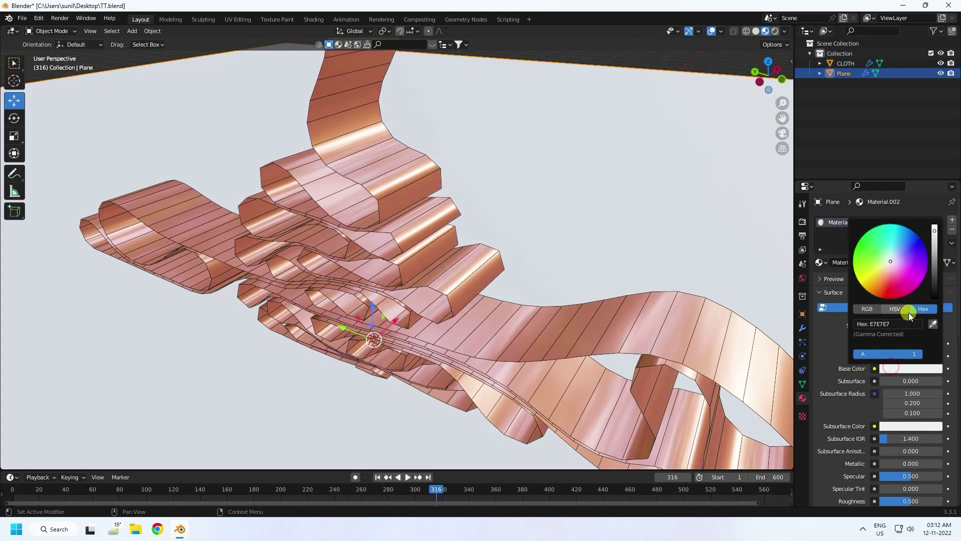
pyautogui.write('11111')
pyautogui.press('Return')
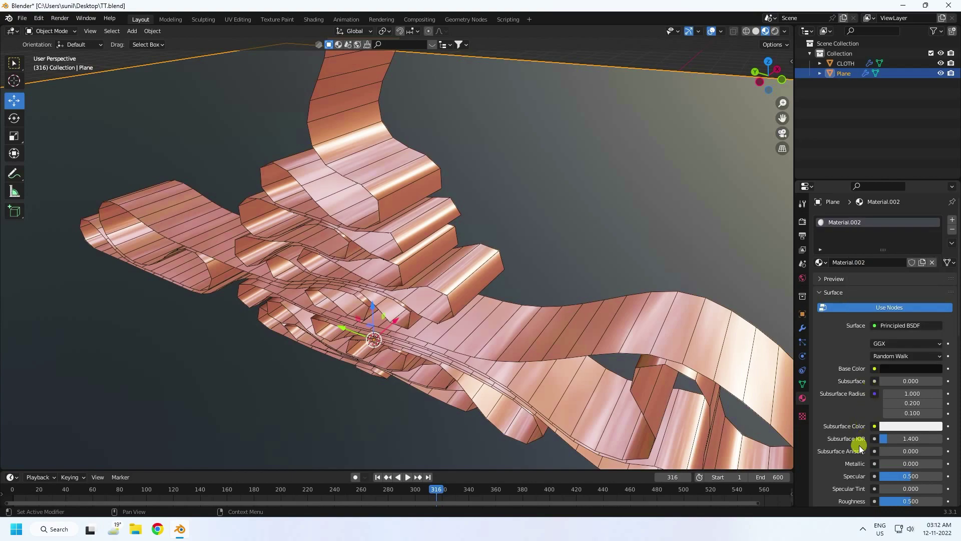
# Set the plane material's Metallic and Roughness both to 0.3.
pyautogui.scroll(-6, 847, 430)
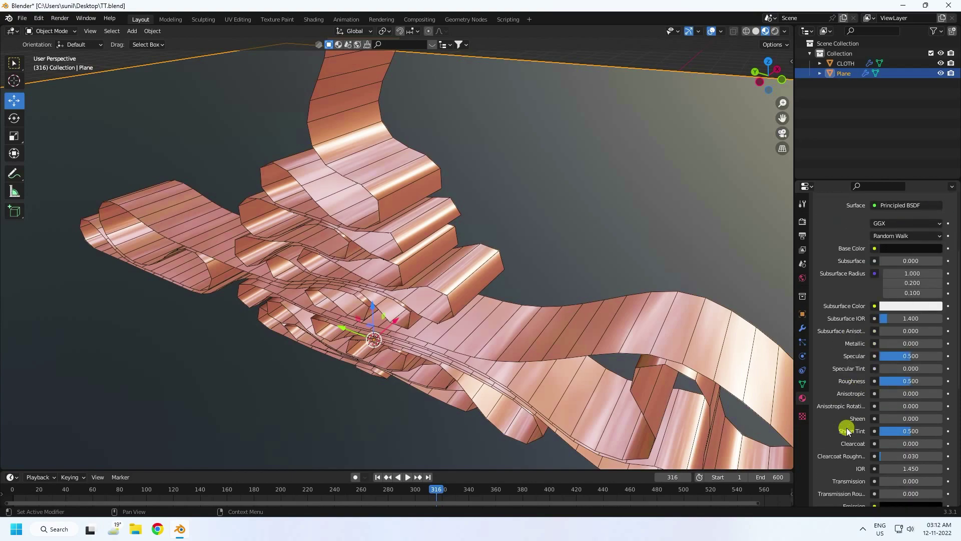
pyautogui.click(887, 343)
pyautogui.write('0.3')
pyautogui.press('Return')
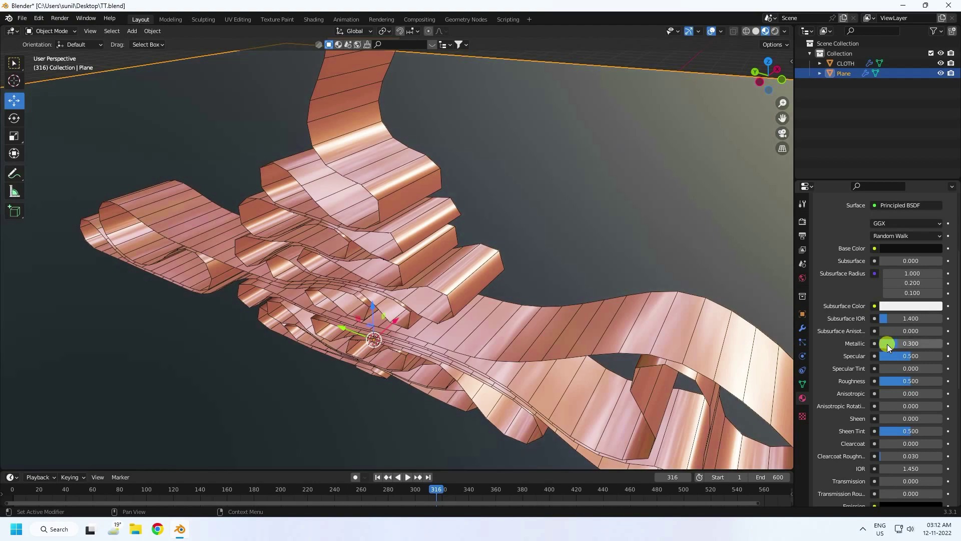
pyautogui.click(894, 380)
pyautogui.write('0.3')
pyautogui.press('Return')
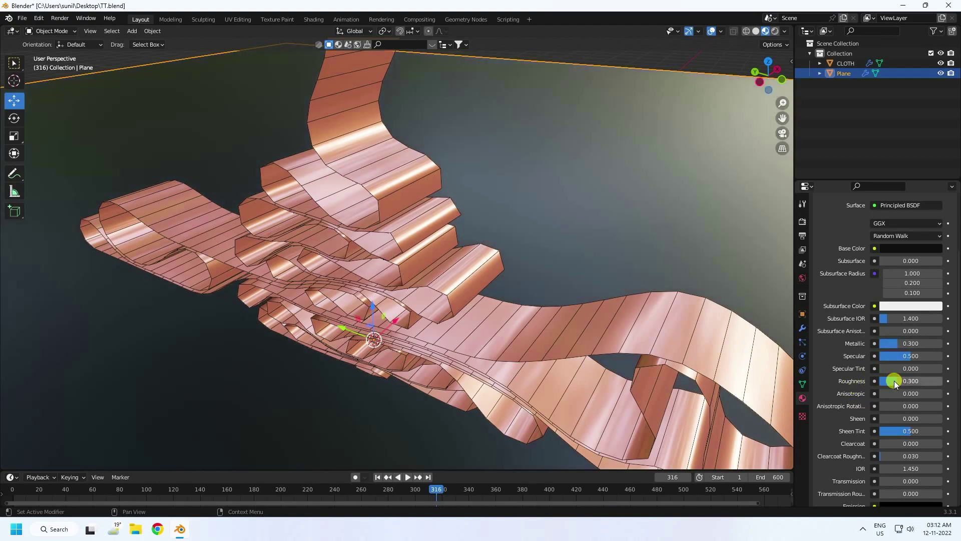
# Apply Shade Smooth to the cloth ribbon and orbit to check the smooth surface.
pyautogui.click(396, 230)
pyautogui.rightClick(401, 226)
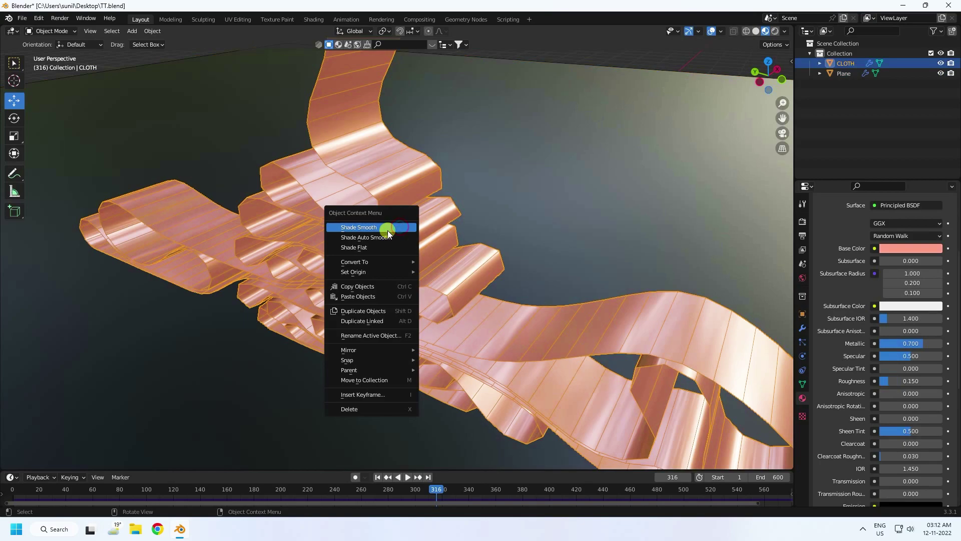
pyautogui.click(388, 229)
pyautogui.click(629, 61)
pyautogui.moveTo(423, 270)
pyautogui.mouseDown(button='middle')
pyautogui.moveTo(397, 277)
pyautogui.moveTo(466, 299)
pyautogui.moveTo(560, 269)
pyautogui.moveTo(419, 275)
pyautogui.mouseUp(button='middle')
pyautogui.click(802, 276)
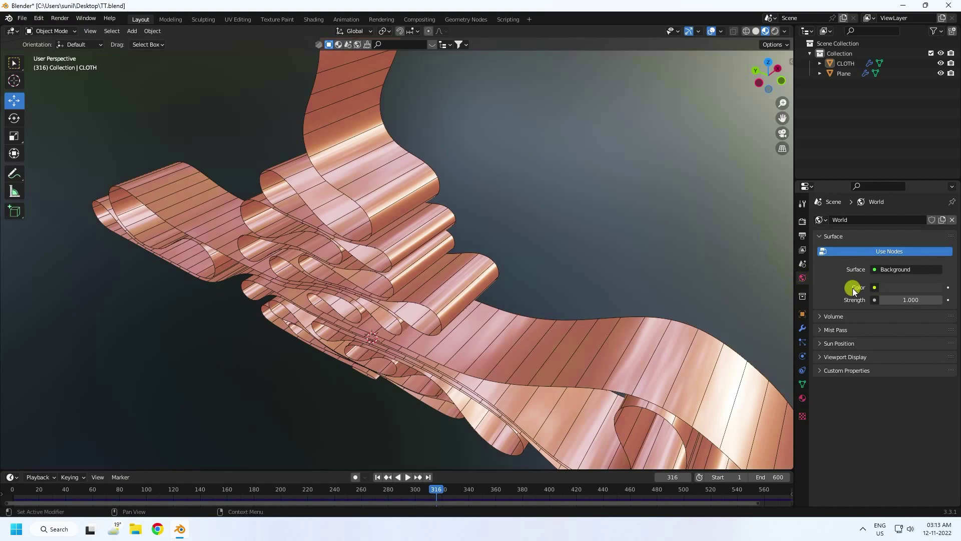
# Set the world colour to an Environment Texture loading D:\HDRi\brown_photostudio_02_4k.exr.
pyautogui.click(875, 288)
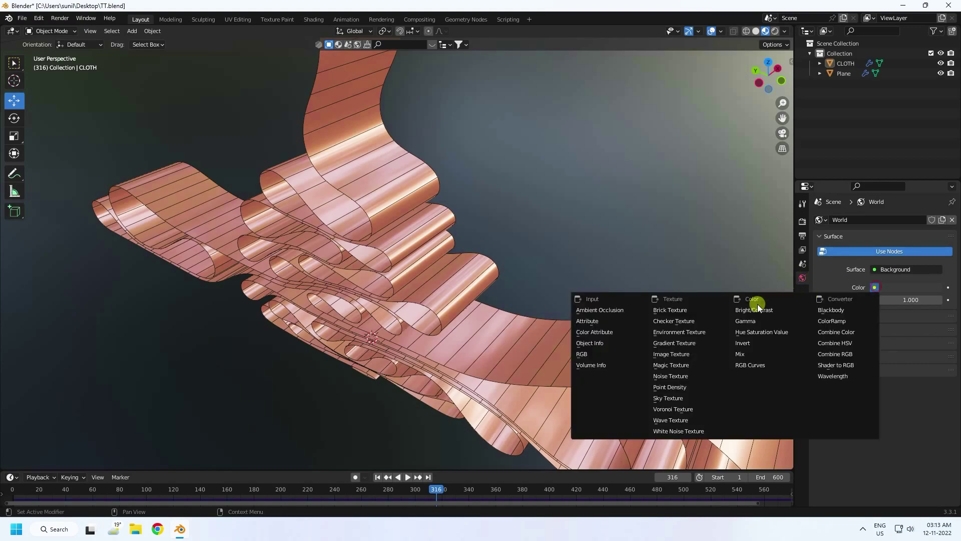
pyautogui.click(663, 332)
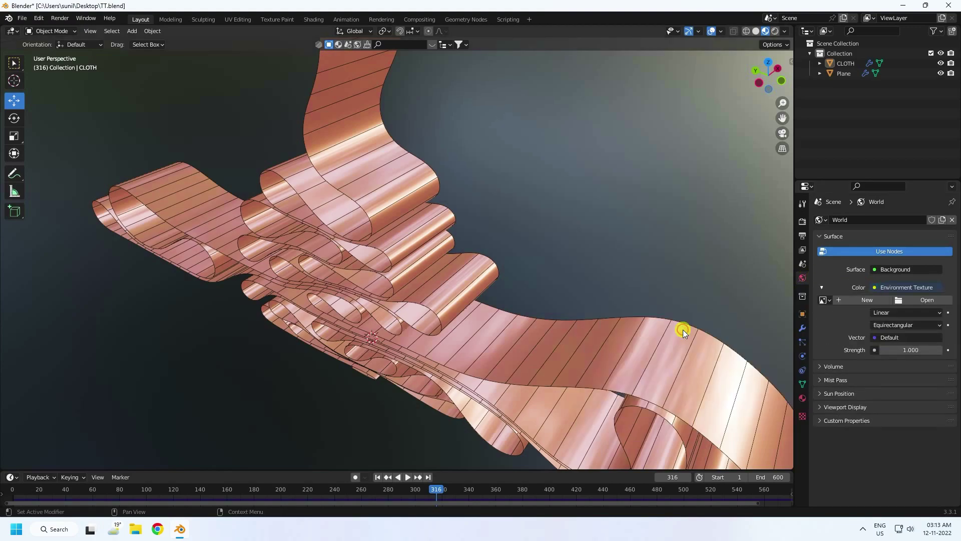
pyautogui.click(923, 300)
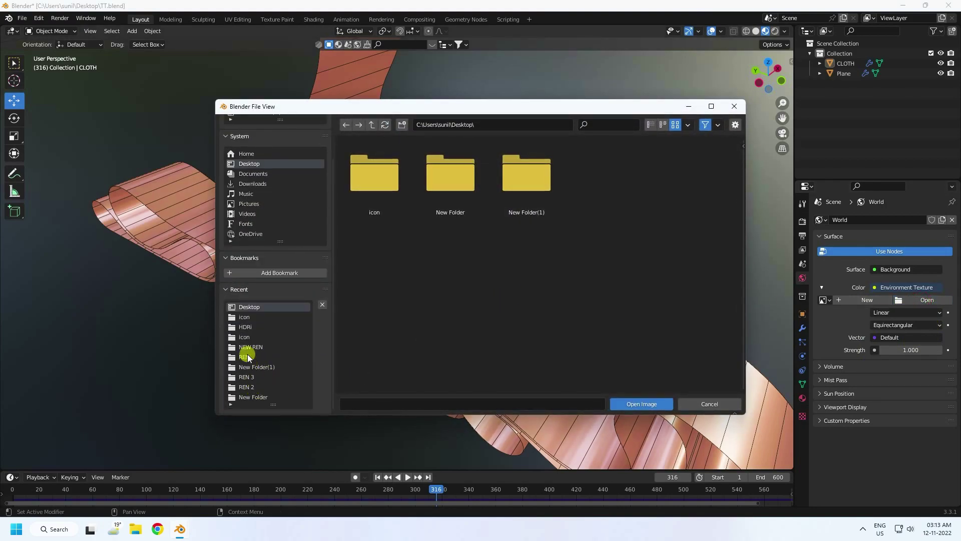
pyautogui.click(245, 327)
pyautogui.click(520, 184)
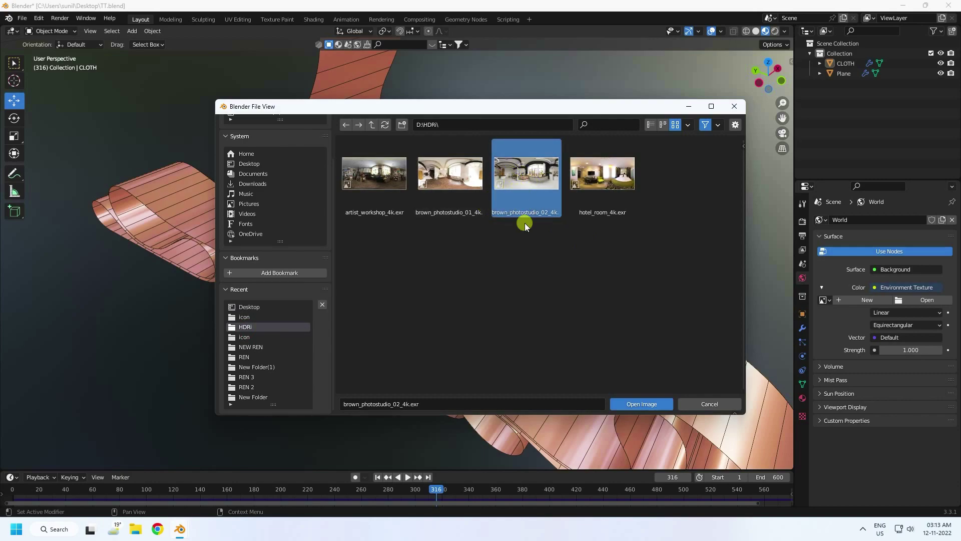
pyautogui.click(630, 402)
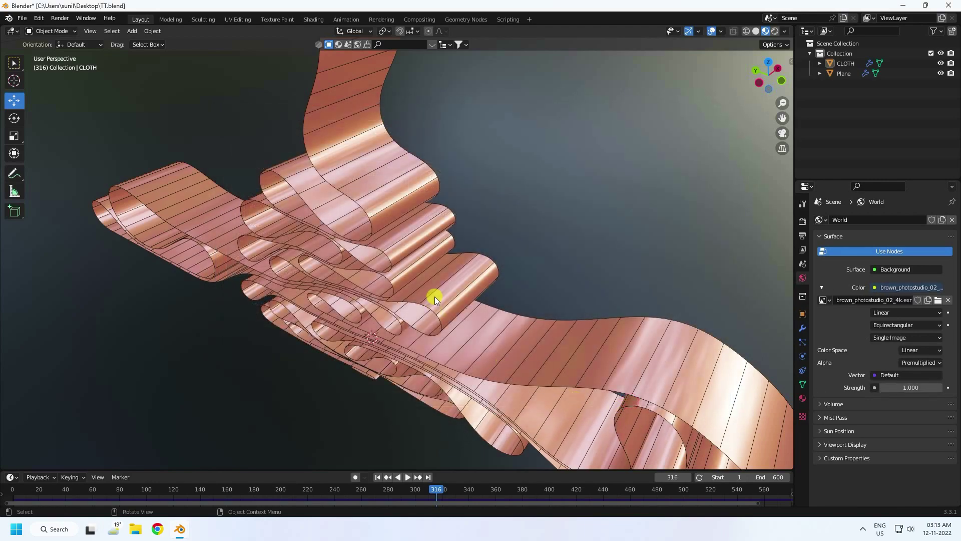
pyautogui.click(131, 36)
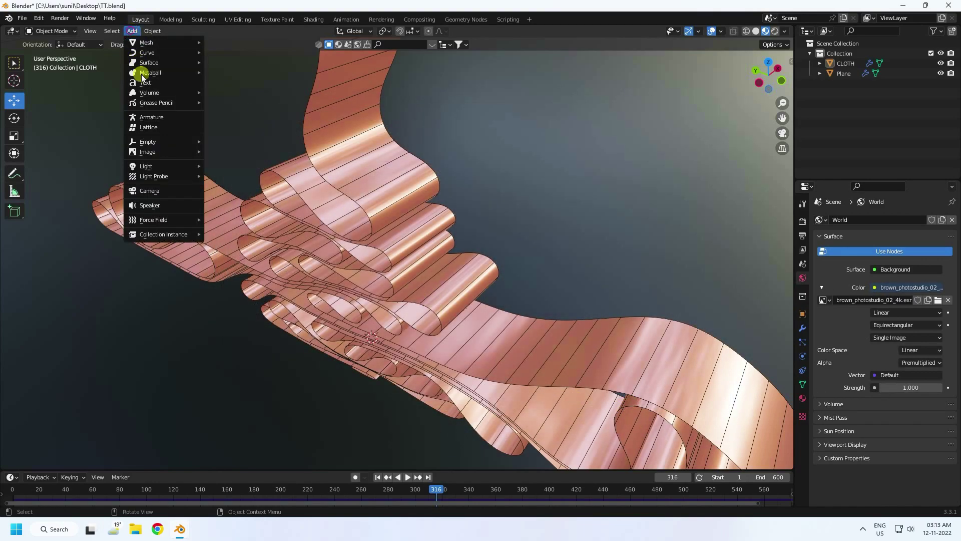
# Add a camera, view through it, and set its focal length to 35 mm.
pyautogui.click(166, 187)
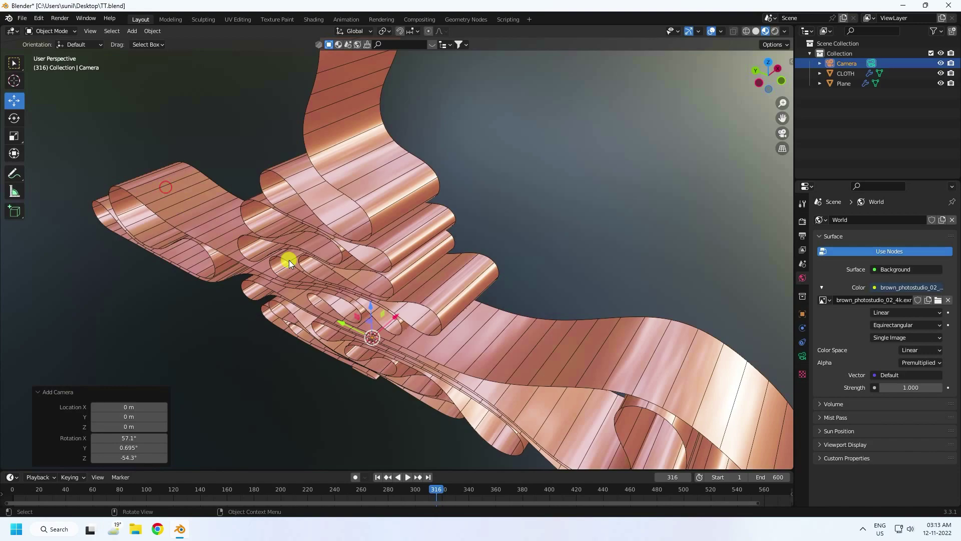
pyautogui.press('ctrl+KP_0')
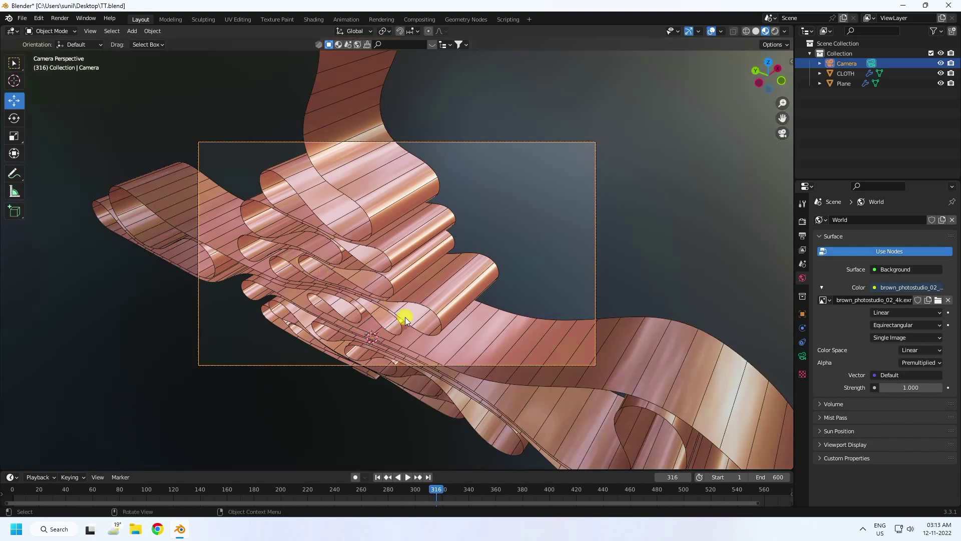
pyautogui.click(802, 355)
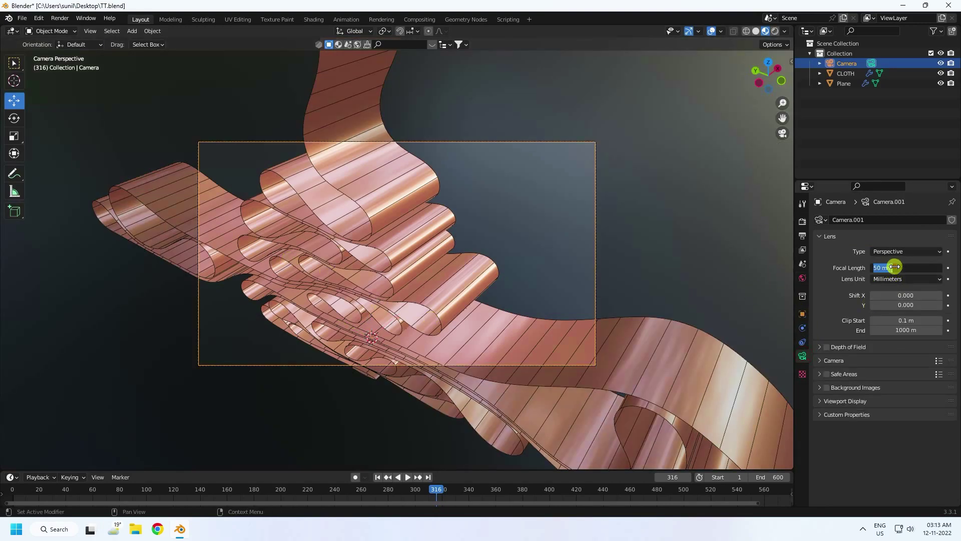
pyautogui.press('Return')
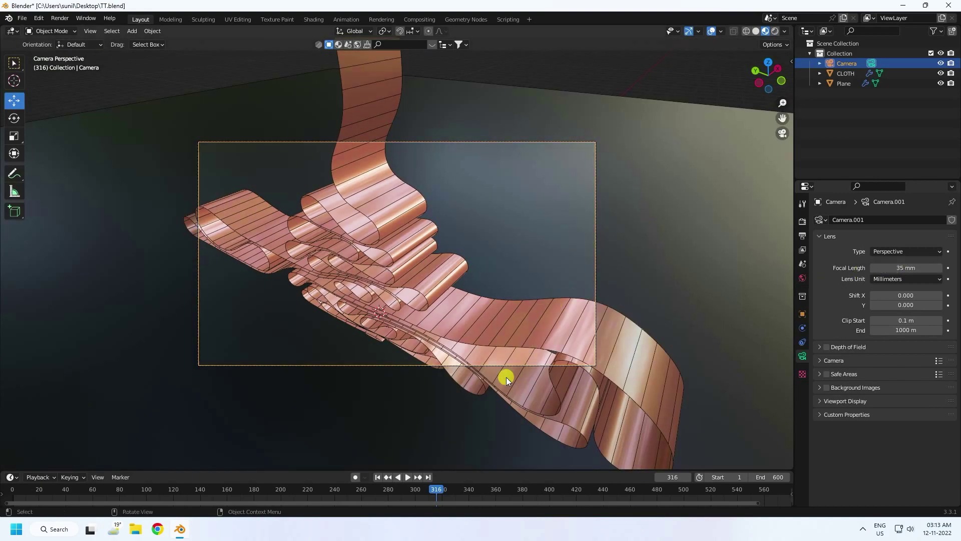
# Play the cloth simulation from frame 1 and pause at frame 221.
pyautogui.click(379, 477)
pyautogui.click(408, 477)
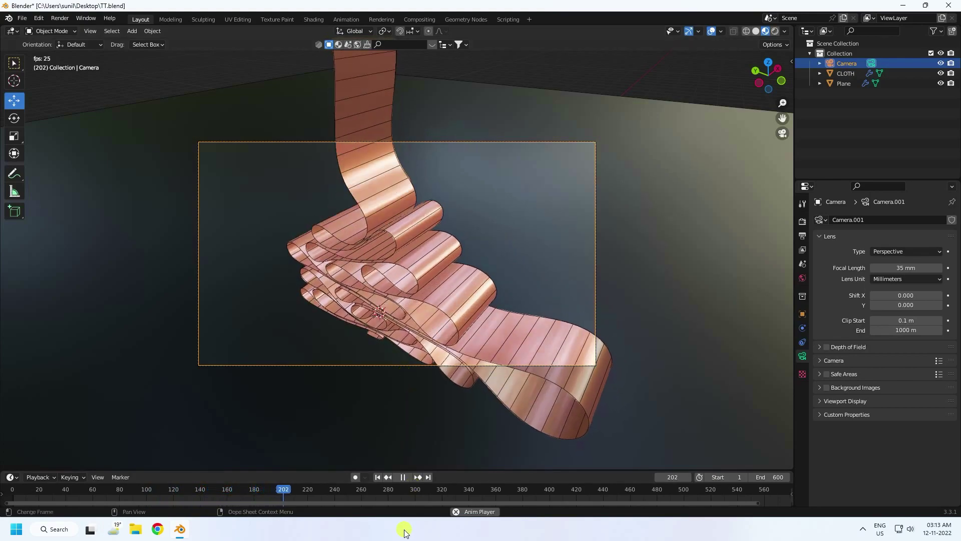
pyautogui.click(402, 477)
pyautogui.scroll(1, 401, 347)
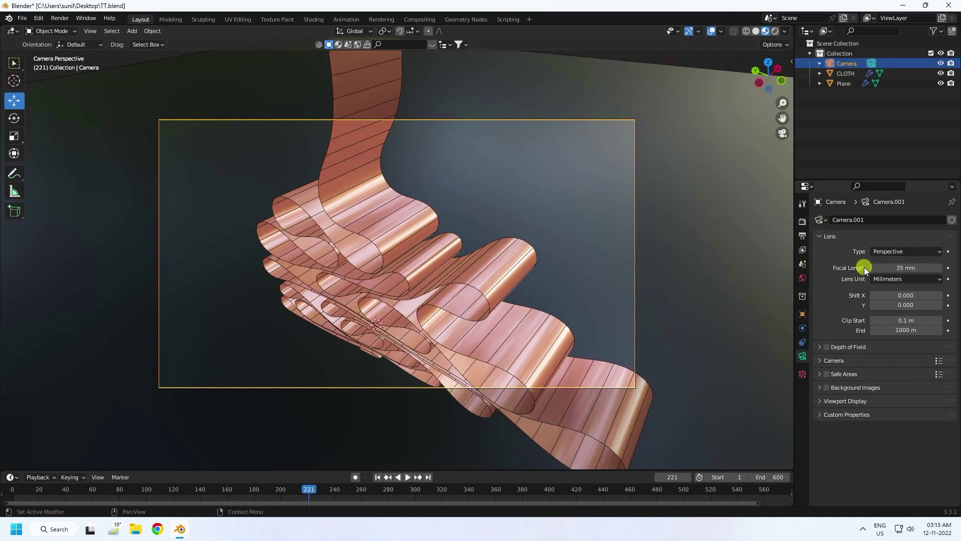
# Move the camera to about X -4.61, Y -3.61, Z 3.67 m with Y rotation 0°.
pyautogui.click(802, 312)
pyautogui.moveTo(889, 252); pyautogui.dragTo(923, 298)
pyautogui.click(895, 296)
pyautogui.write('0')
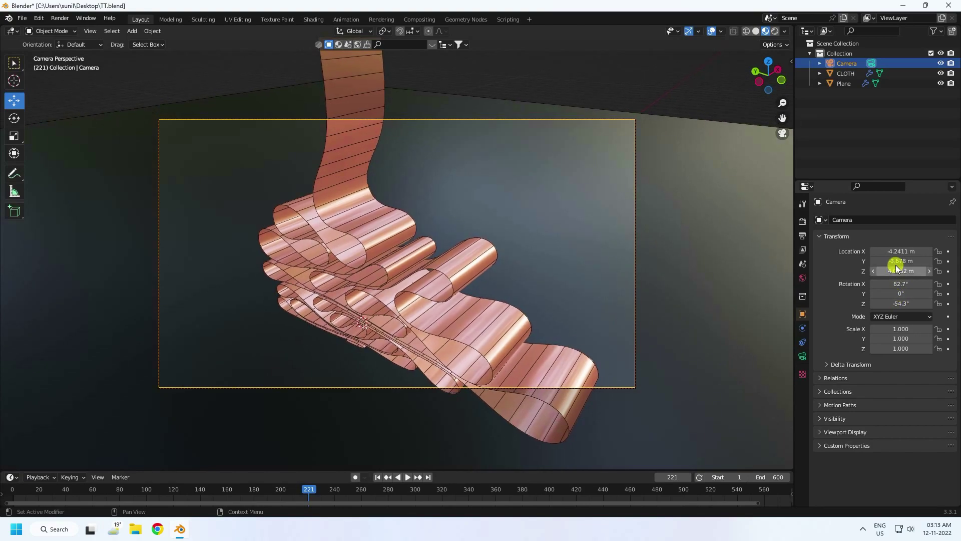
pyautogui.moveTo(897, 262)
pyautogui.mouseDown()
pyautogui.moveTo(900, 253)
pyautogui.moveTo(887, 251)
pyautogui.moveTo(908, 274)
pyautogui.moveTo(895, 272)
pyautogui.mouseUp()
pyautogui.click(378, 477)
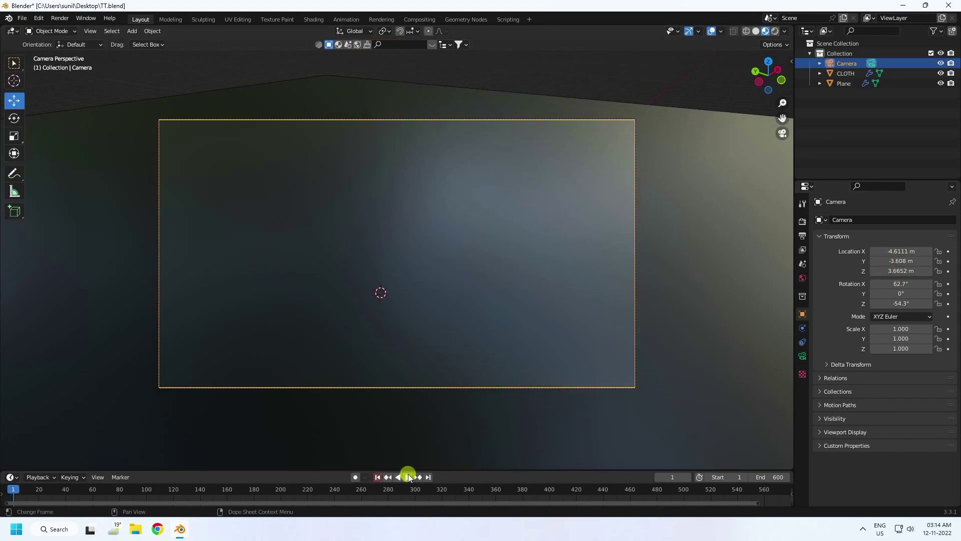
# Replay the cloth simulation through the camera and pause at frame 288.
pyautogui.click(405, 477)
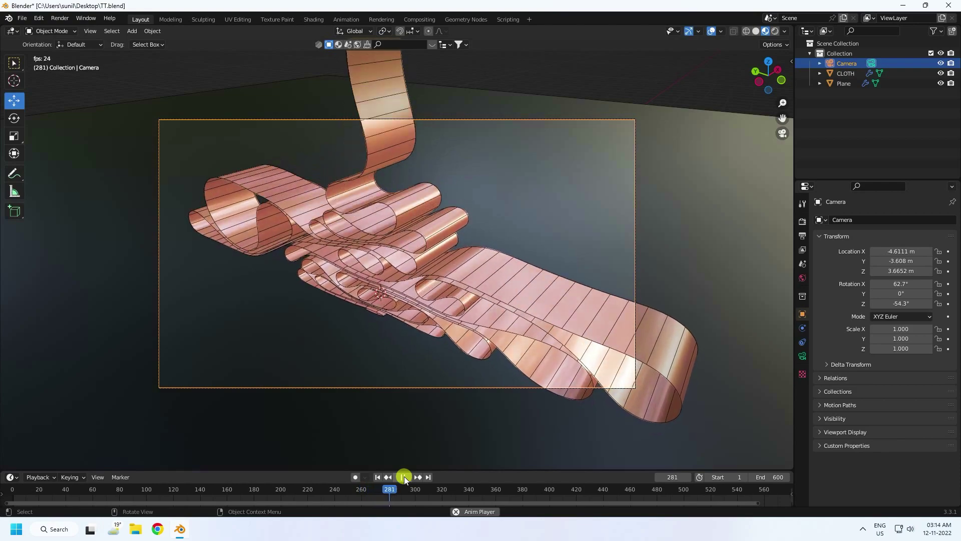
pyautogui.click(403, 477)
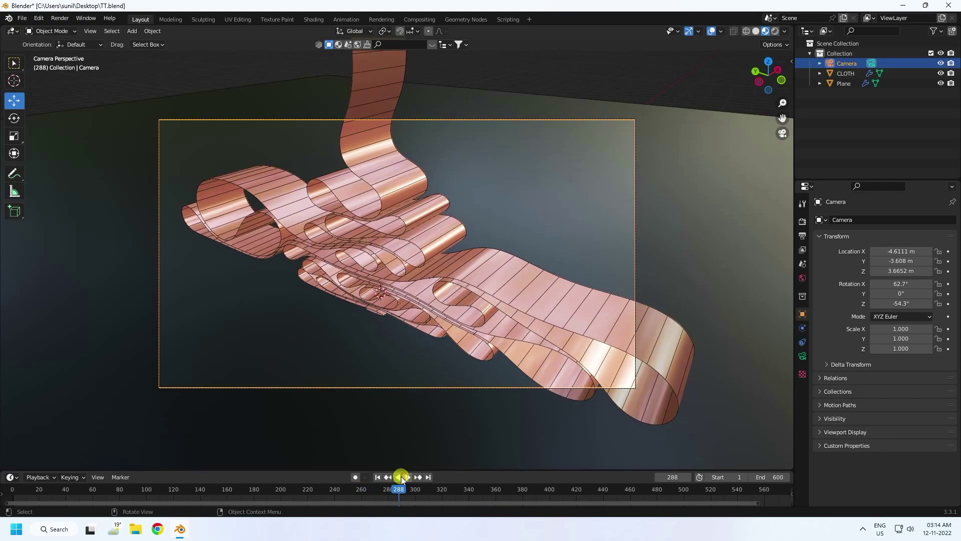
# Add an area light and raise it above the cloth.
pyautogui.click(133, 31)
pyautogui.moveTo(157, 167)
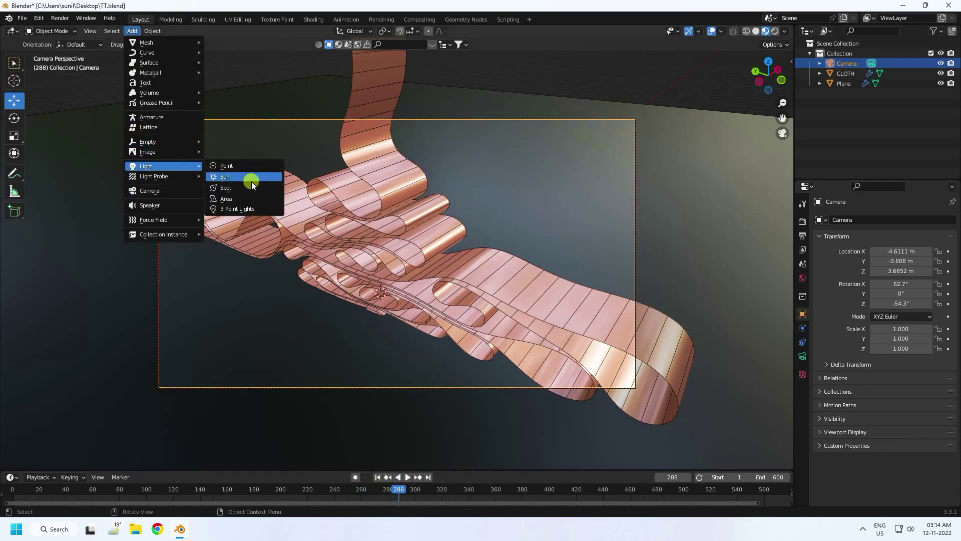
pyautogui.click(231, 196)
pyautogui.moveTo(386, 311); pyautogui.dragTo(383, 248, button='middle')
pyautogui.moveTo(383, 249); pyautogui.dragTo(385, 80)
# Set the area light to Size 3 m and Power 200 W, then lower it closer.
pyautogui.click(803, 355)
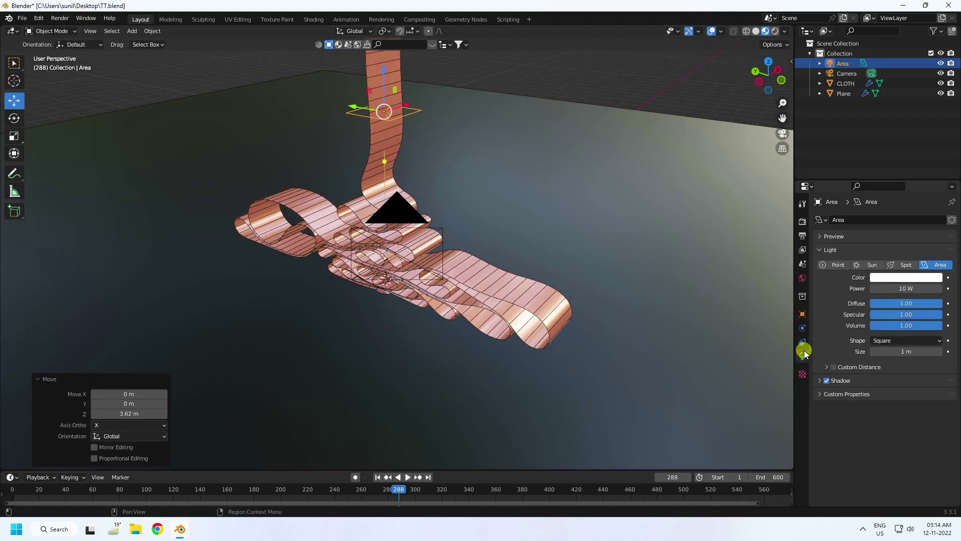
pyautogui.moveTo(907, 350); pyautogui.dragTo(907, 351)
pyautogui.write('3')
pyautogui.press('Return')
pyautogui.click(902, 288)
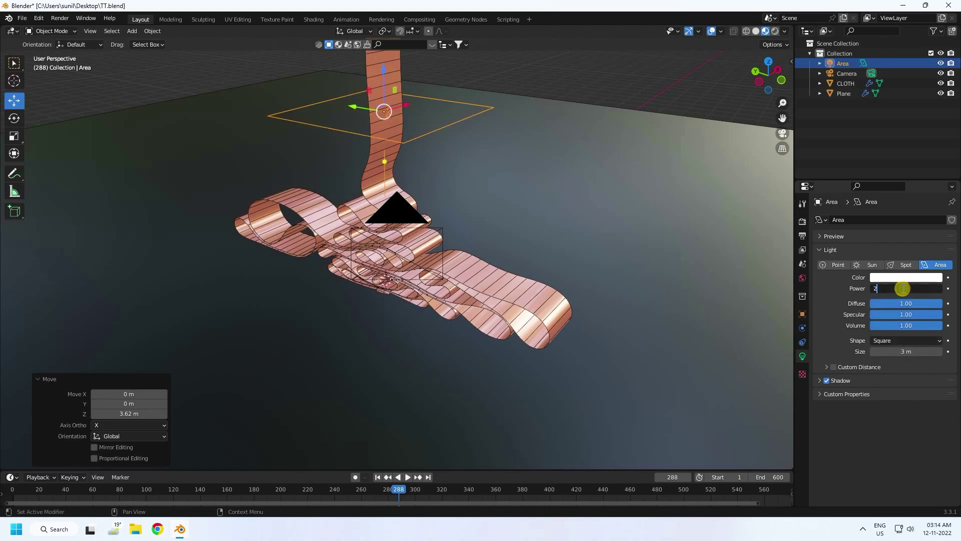
pyautogui.write('200')
pyautogui.press('Return')
pyautogui.moveTo(378, 124); pyautogui.dragTo(374, 161, button='middle')
pyautogui.moveTo(389, 119); pyautogui.dragTo(390, 80)
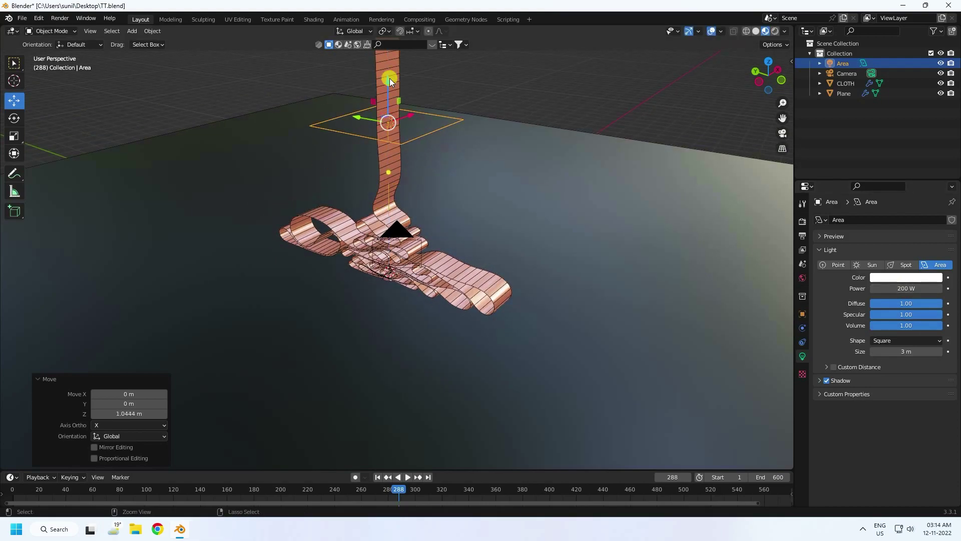
# Duplicate the area light and move the copy sideways along X and down on Z.
pyautogui.hotkey('ctrl', 'c')
pyautogui.hotkey('ctrl', 'v')
pyautogui.moveTo(408, 115); pyautogui.dragTo(271, 161)
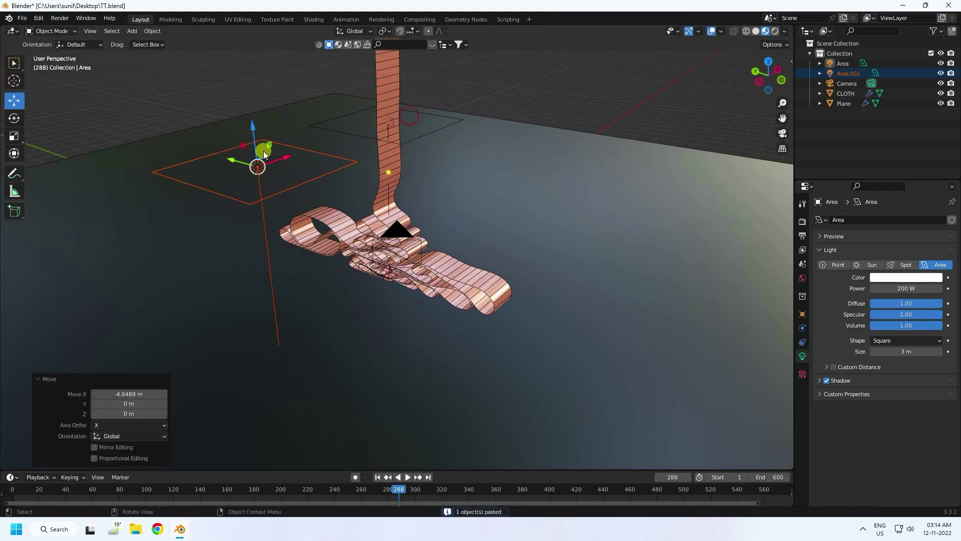
pyautogui.moveTo(255, 125); pyautogui.dragTo(251, 346)
# Rotate Area.001 by -90° around the Y axis.
pyautogui.click(14, 118)
pyautogui.click(143, 415)
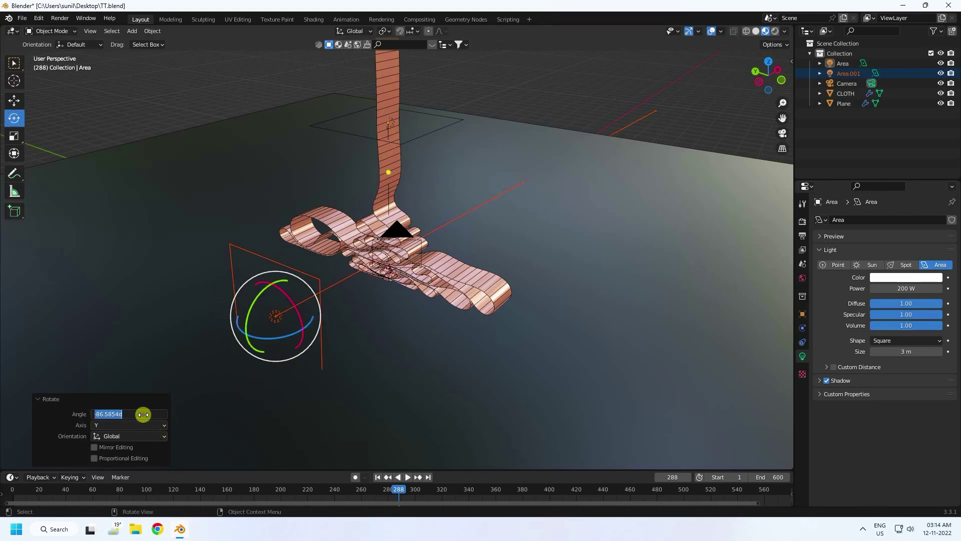
pyautogui.write('-90')
pyautogui.press('Return')
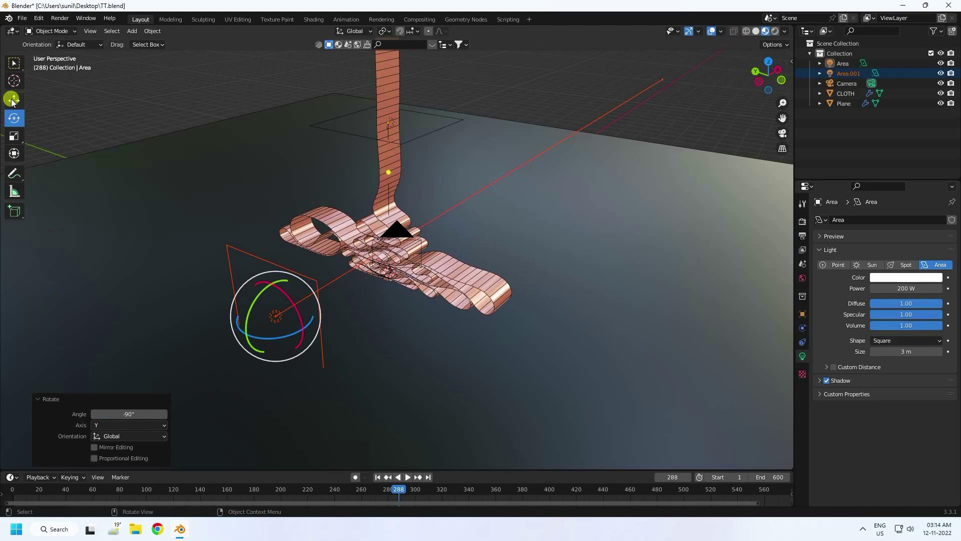
# Deselect the light and view the scene through the camera.
pyautogui.click(14, 100)
pyautogui.click(95, 101)
pyautogui.moveTo(340, 311); pyautogui.dragTo(306, 311, button='middle')
pyautogui.press('KP_0')
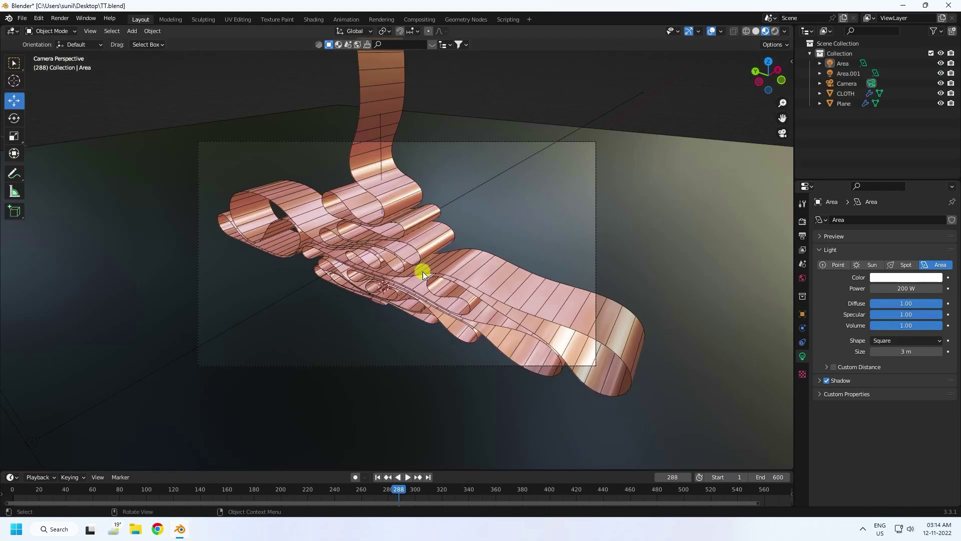
pyautogui.scroll(2, 442, 151)
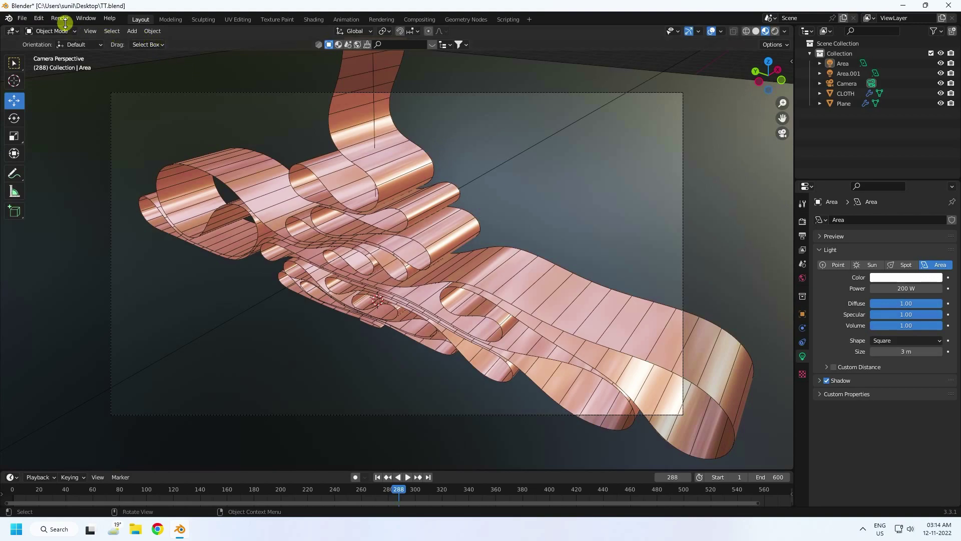
# Set the render engine to Cycles with GPU Compute as the device.
pyautogui.click(802, 221)
pyautogui.click(896, 221)
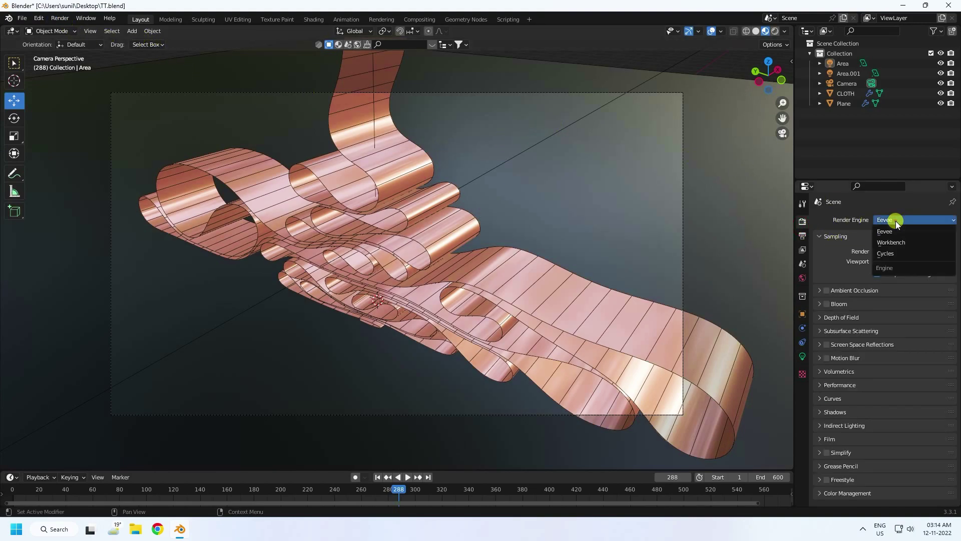
pyautogui.click(891, 257)
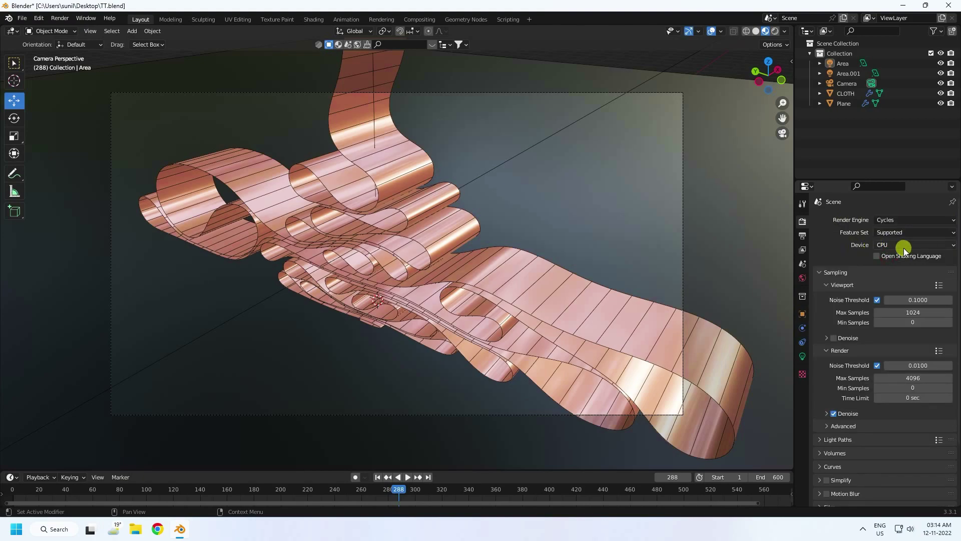
pyautogui.click(903, 246)
pyautogui.click(884, 269)
# Set render Max Samples to 128 and viewport Max Samples to 64.
pyautogui.click(907, 377)
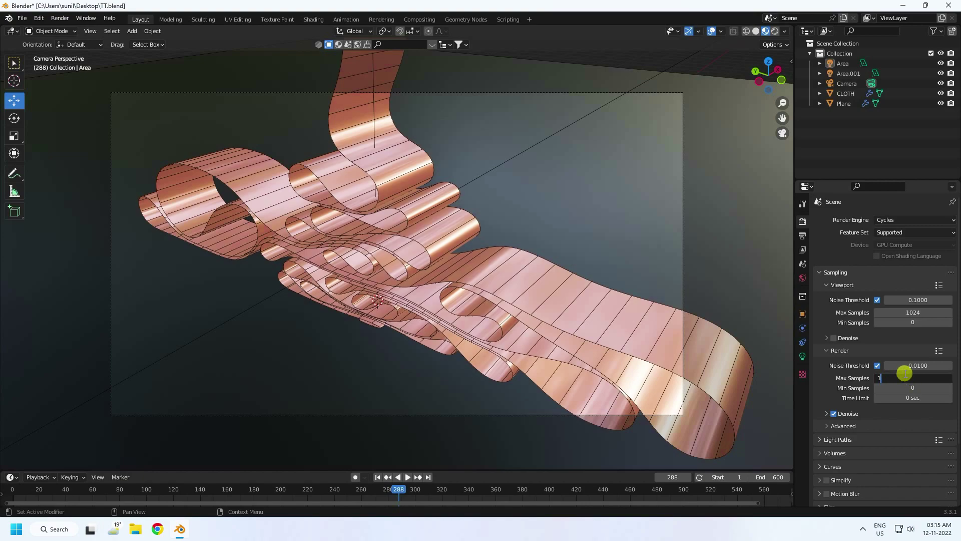
pyautogui.write('128')
pyautogui.press('Return')
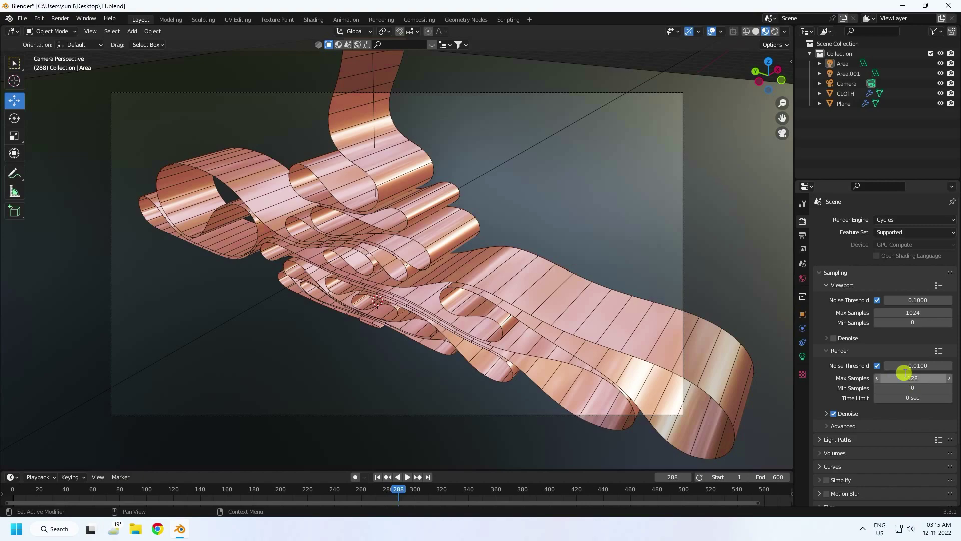
pyautogui.click(910, 312)
pyautogui.write('64')
pyautogui.press('Return')
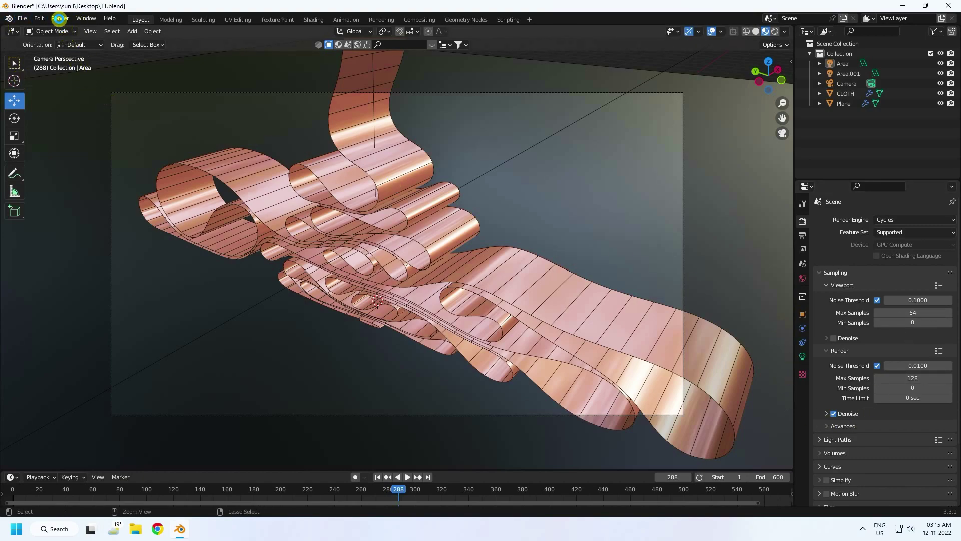
pyautogui.click(59, 19)
pyautogui.click(64, 29)
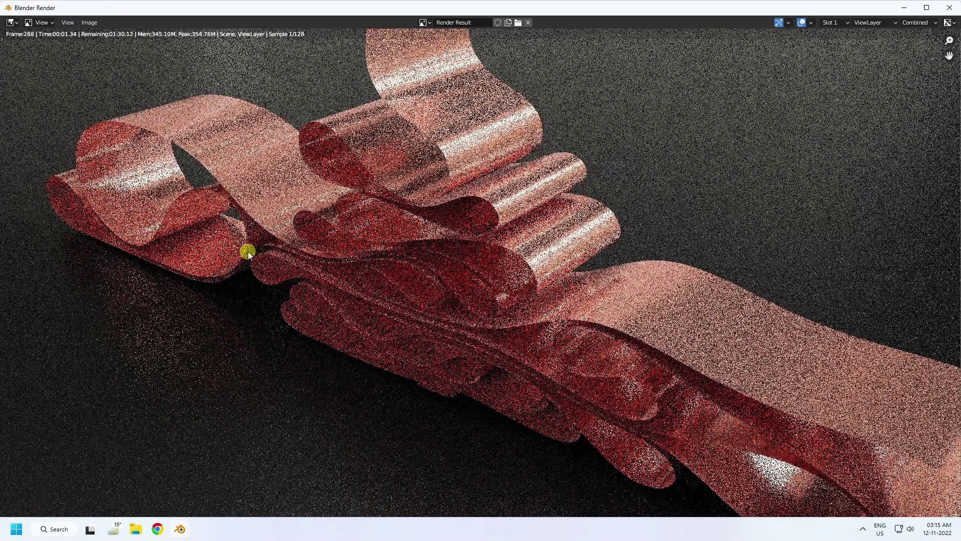
pyautogui.scroll(-2, 407, 355)
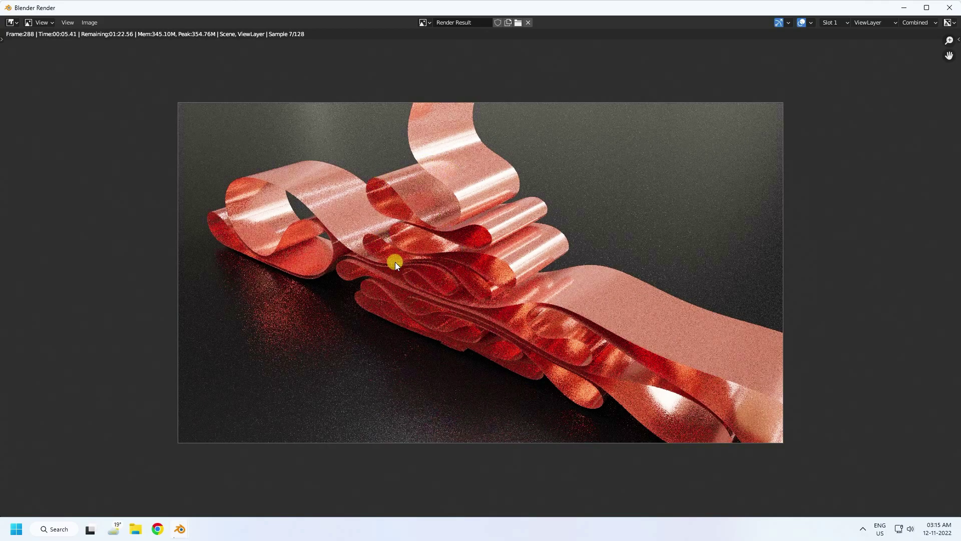
pyautogui.scroll(1, 441, 240)
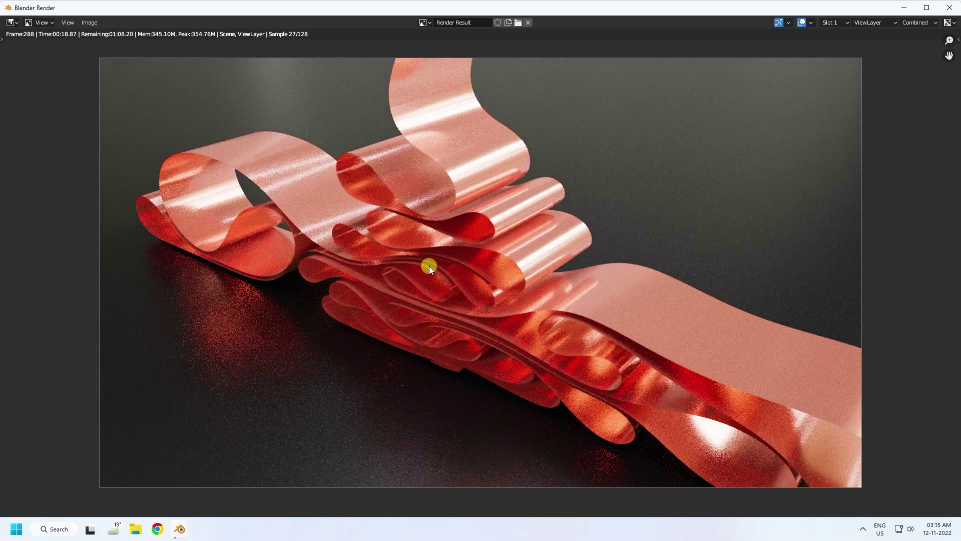
pyautogui.press('Escape')
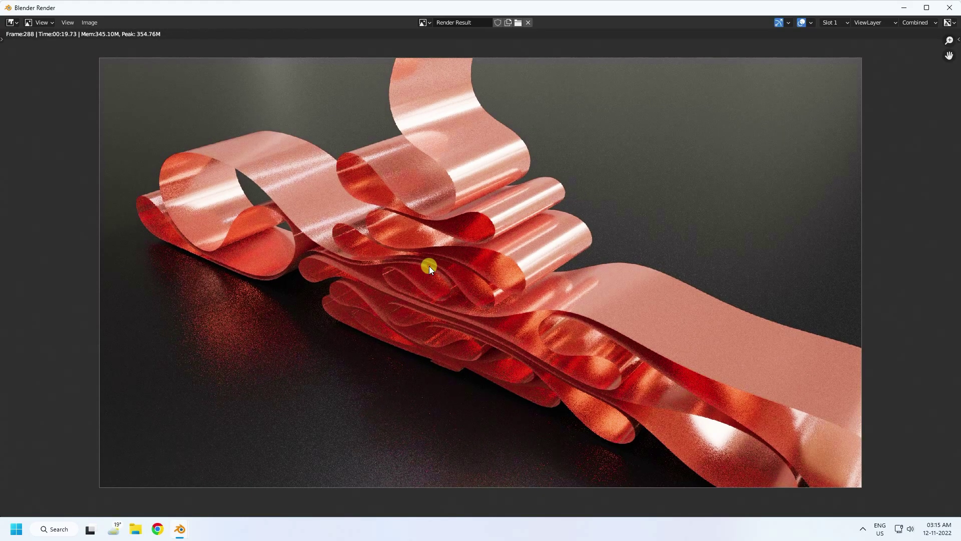
pyautogui.click(950, 7)
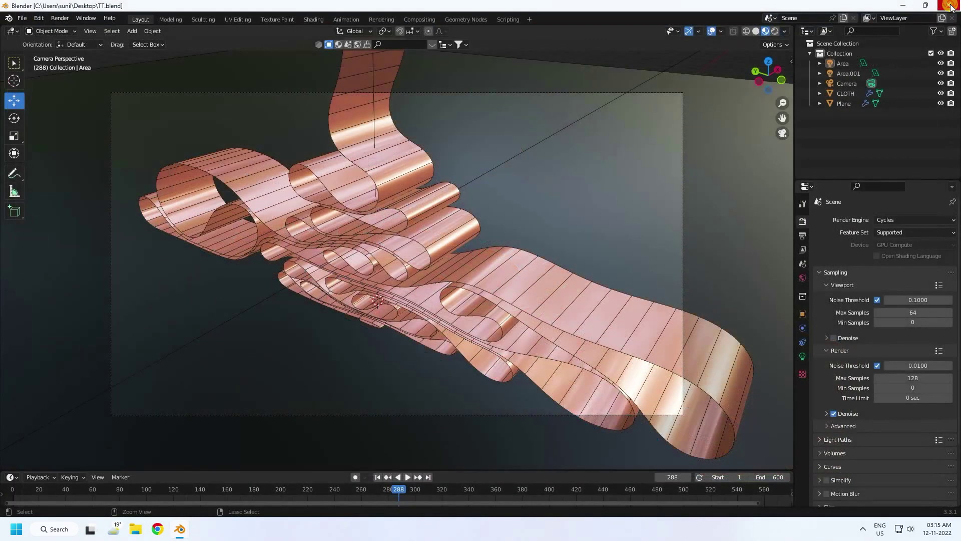
# Set the output frame rate to 30 fps.
pyautogui.click(802, 239)
pyautogui.click(889, 309)
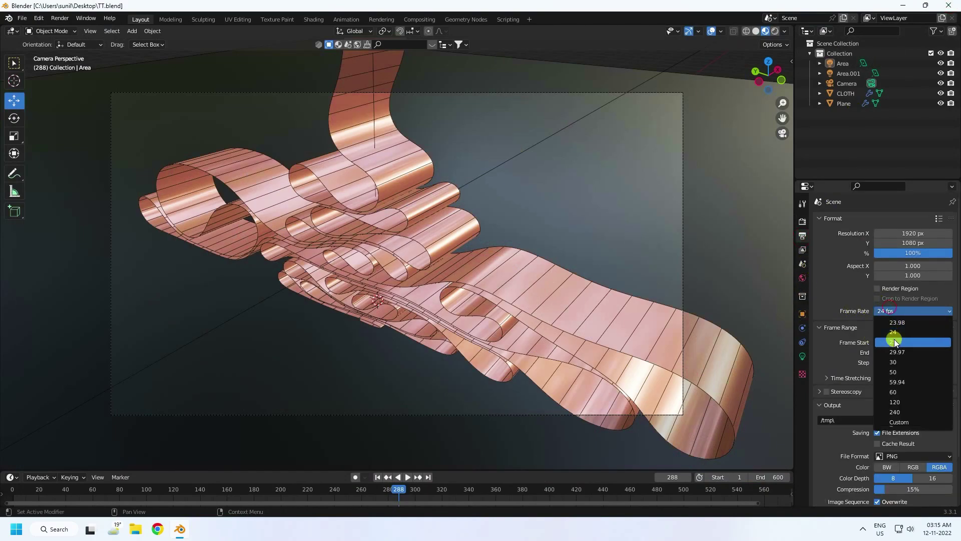
pyautogui.click(897, 362)
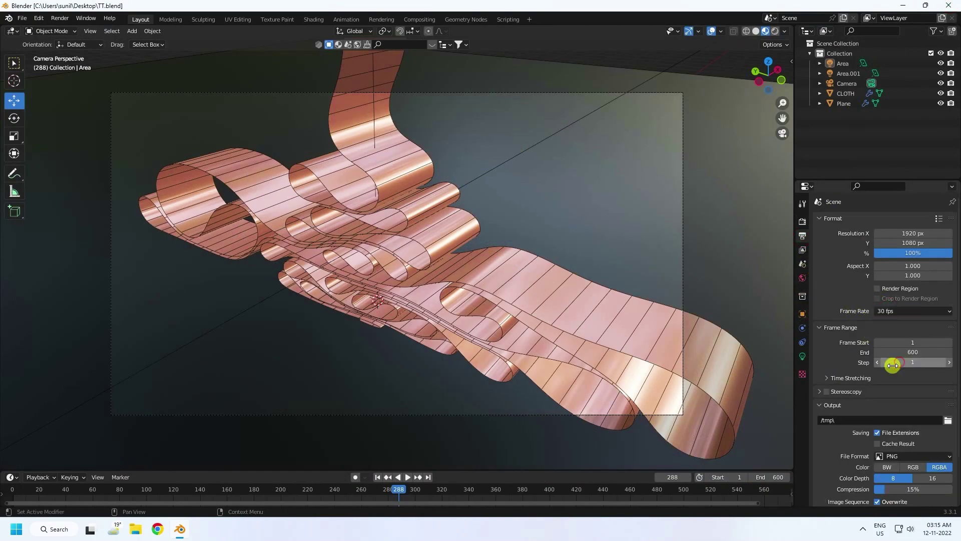
# Save rendered frames to a new Desktop folder, New Folder(2), with file name 01.
pyautogui.click(948, 420)
pyautogui.click(251, 212)
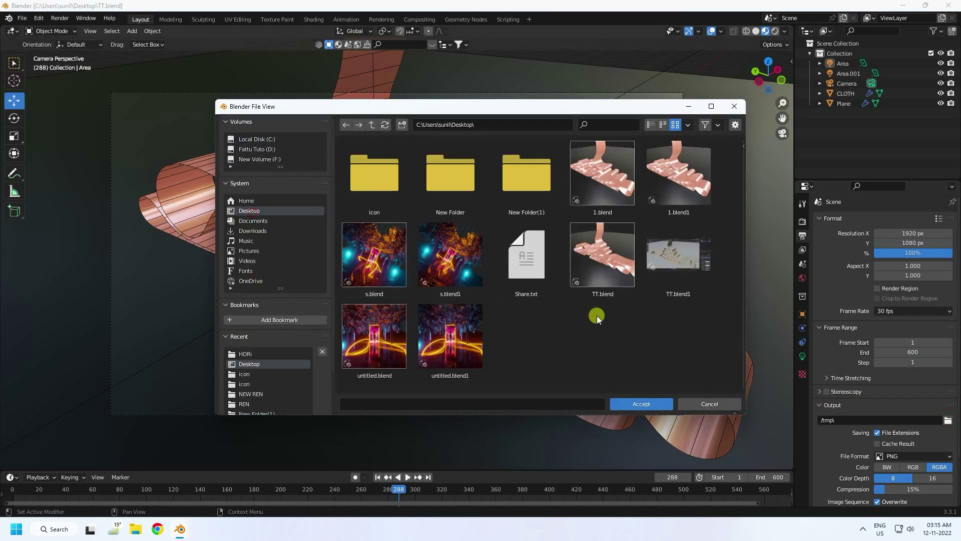
pyautogui.rightClick(586, 332)
pyautogui.click(540, 347)
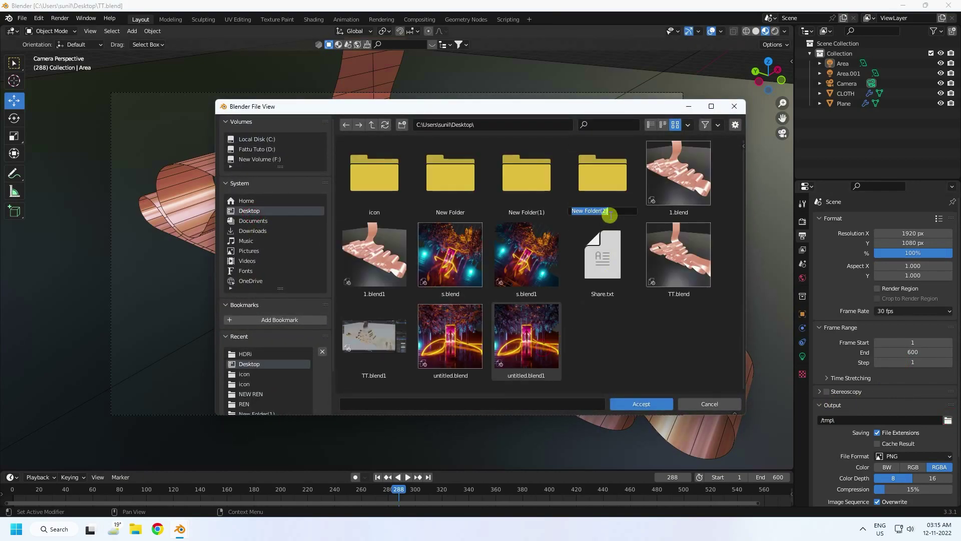
pyautogui.doubleClick(606, 175)
pyautogui.click(441, 403)
pyautogui.write('01')
pyautogui.click(631, 402)
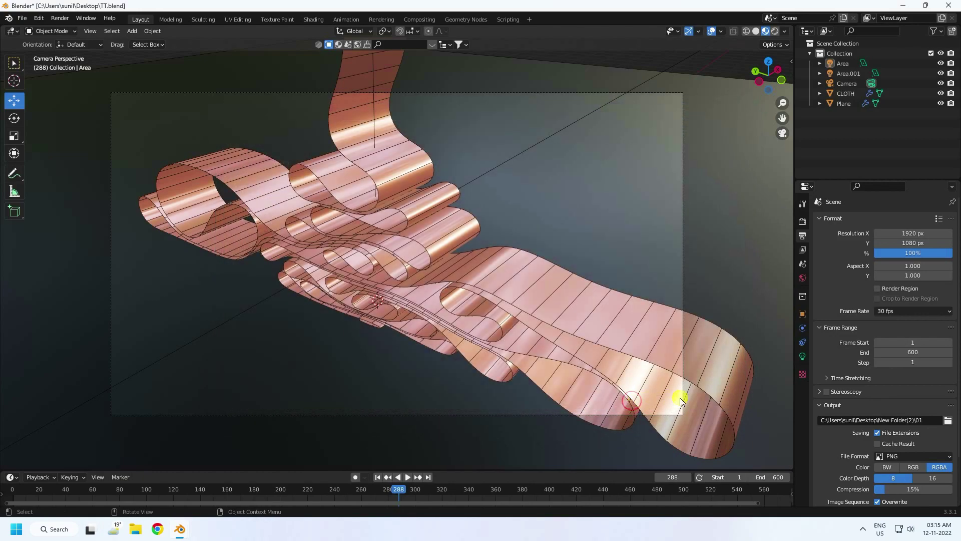
# Switch the viewport shading to Rendered for a live Cycles preview of the ribbon.
pyautogui.click(54, 18)
pyautogui.click(775, 31)
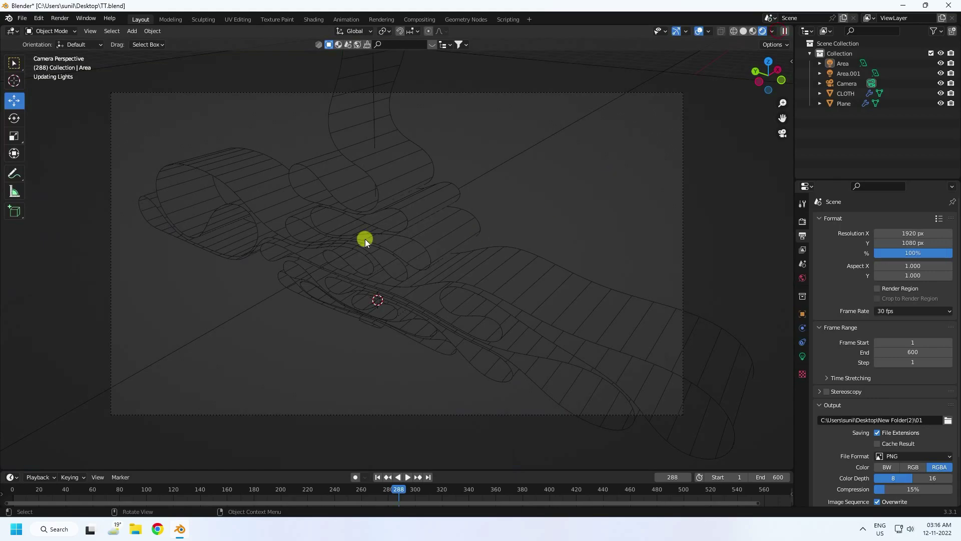